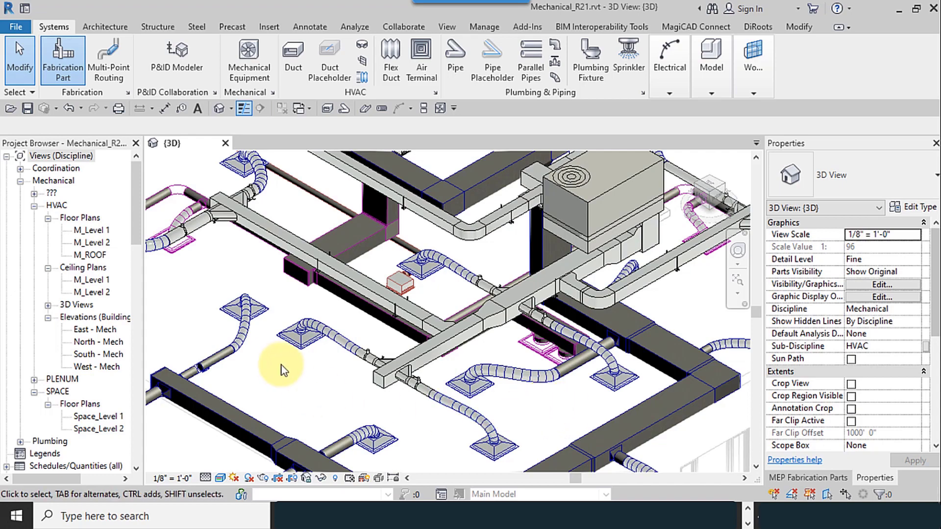
Zoom out in the angled 3D view of the HVAC ductwork model.
scroll(281, 366, down, 3)
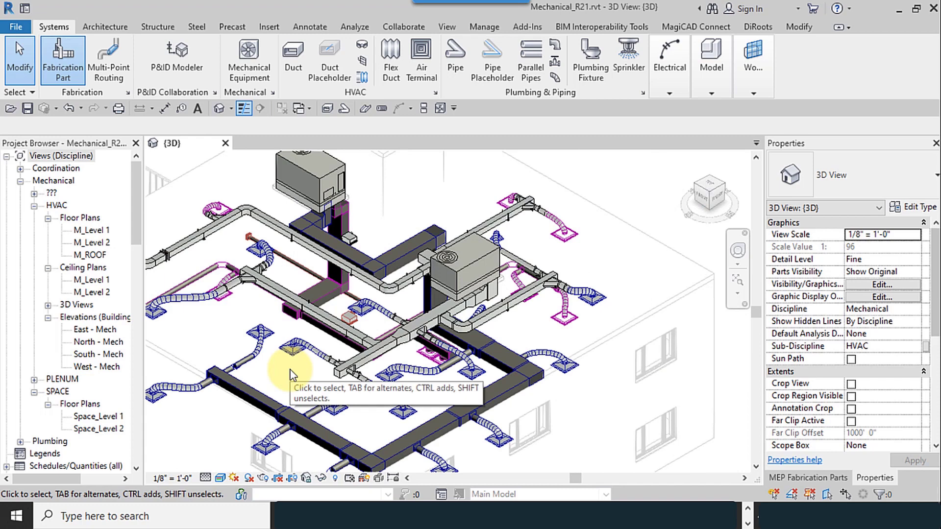
Switch to the front view, center the ductwork, and window-select the upper duct run.
click(701, 202)
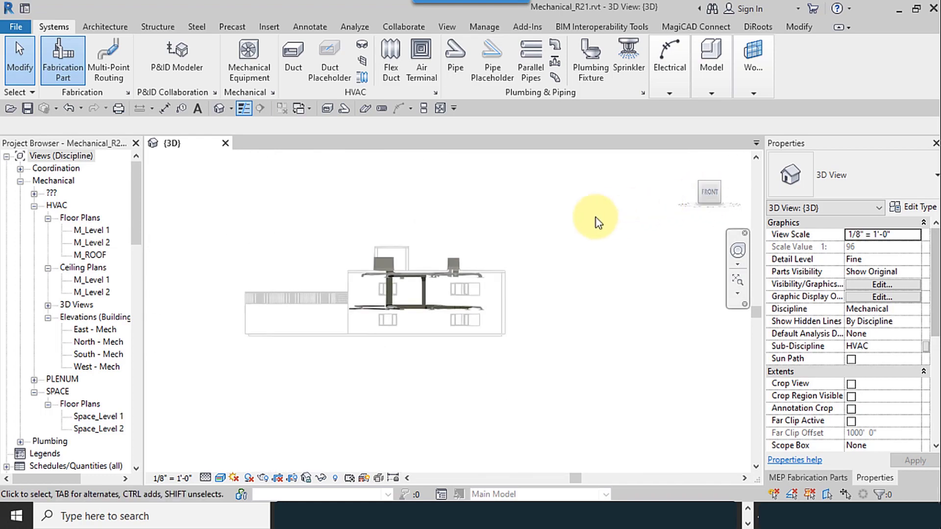
middle_drag(508, 299, 448, 301)
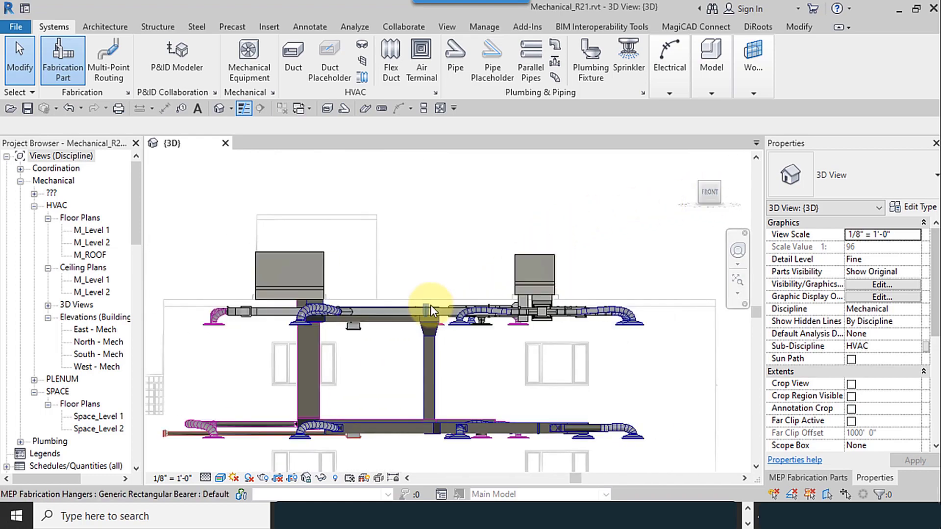
drag(169, 217, 645, 362)
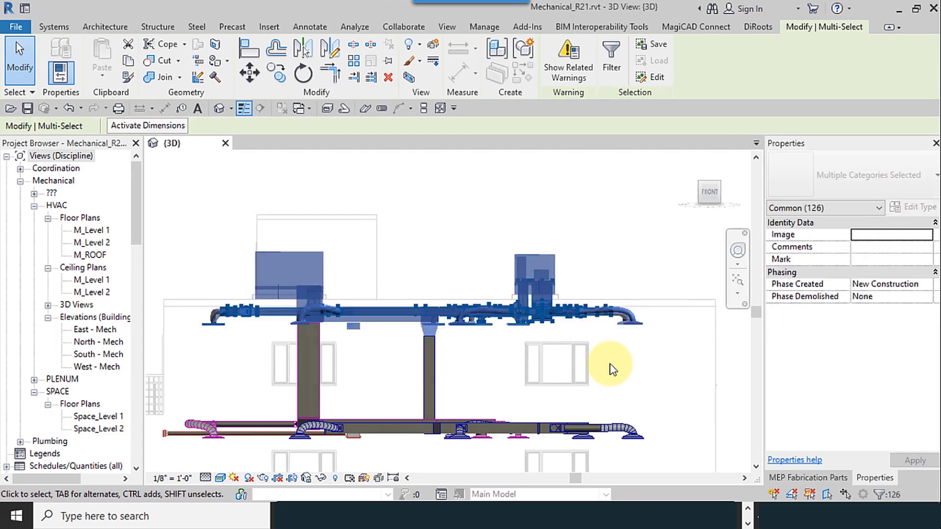
Filter the selection down to MEP Fabrication Ductwork and Hangers, excluding Flex Ducts and Mechanical Equipment.
click(612, 89)
click(735, 223)
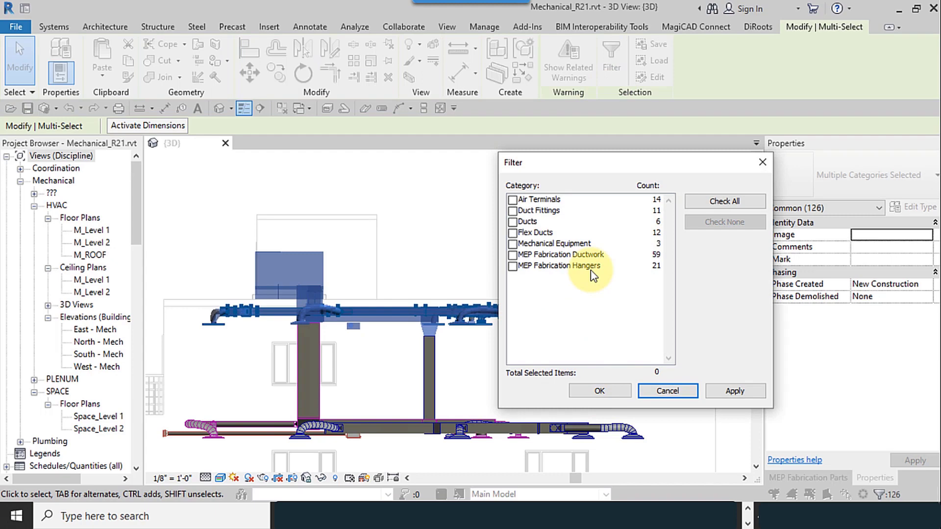
click(512, 266)
click(512, 255)
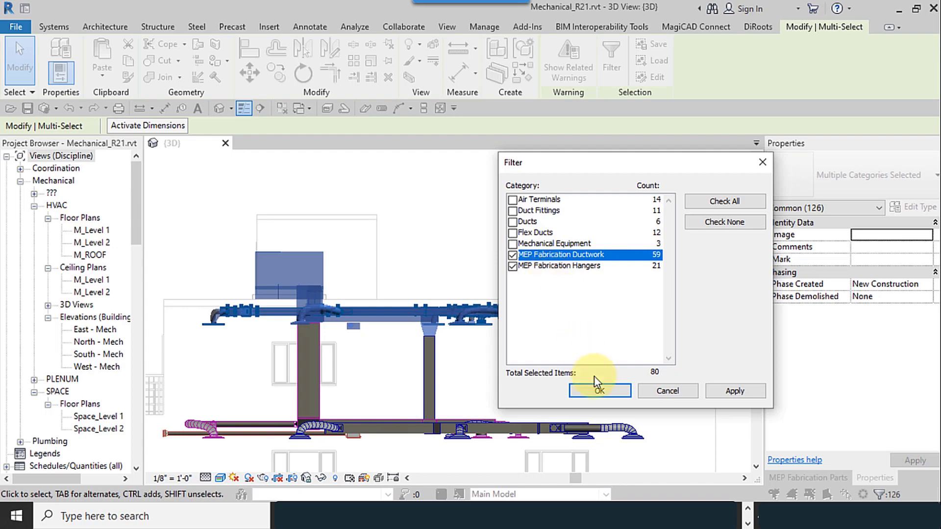
click(512, 244)
click(512, 233)
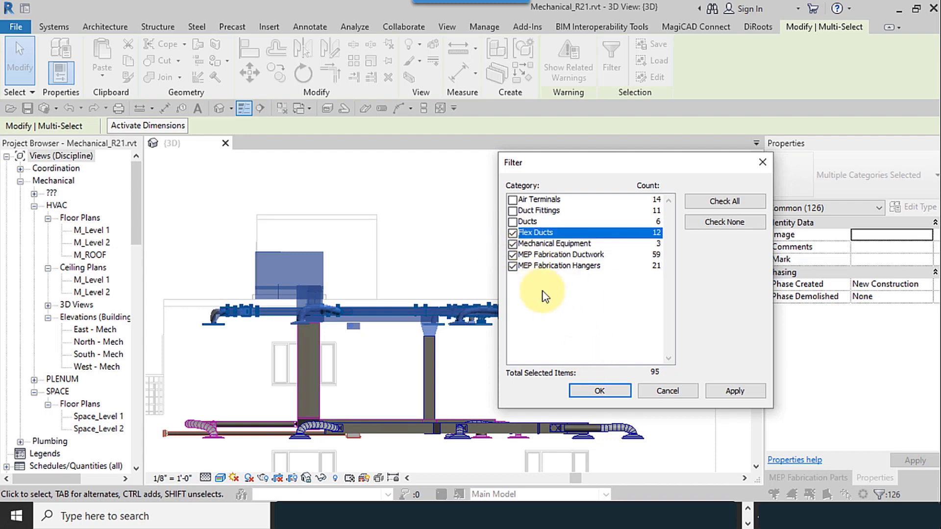
click(583, 389)
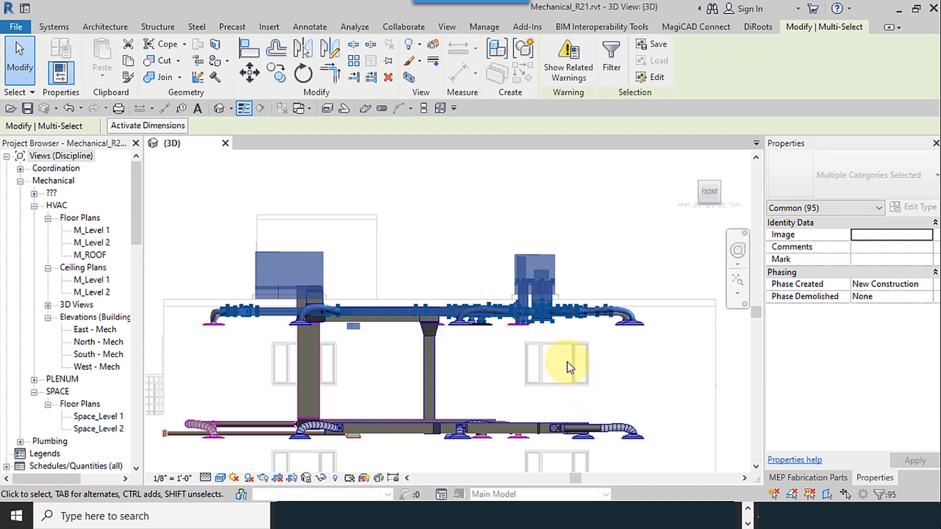
click(611, 79)
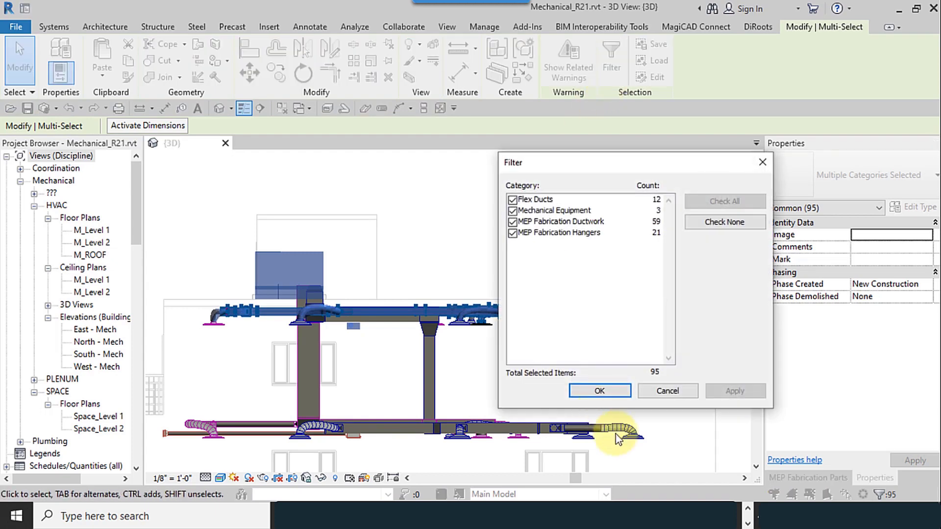
click(513, 200)
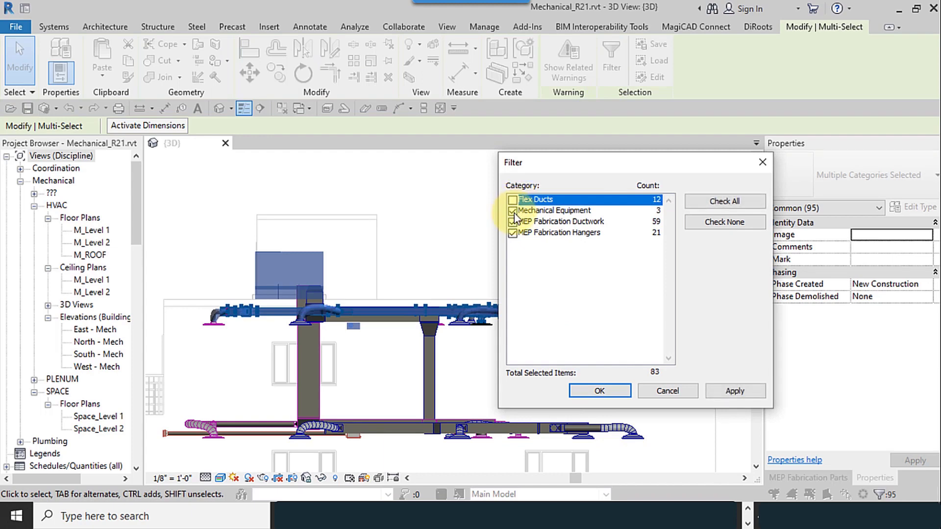
click(513, 211)
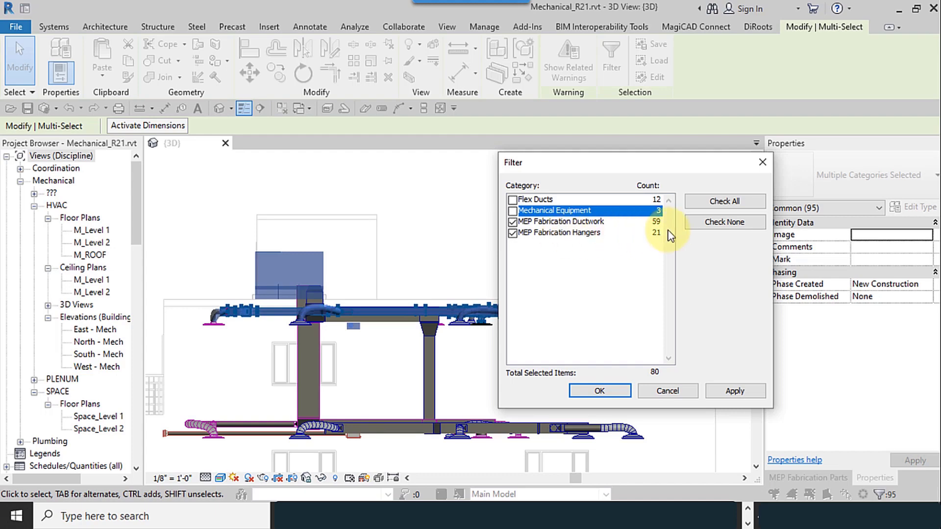
Keep the 80 fabrication parts selected and export them as Mechanical_R21.MAJ into Project Files.
click(605, 390)
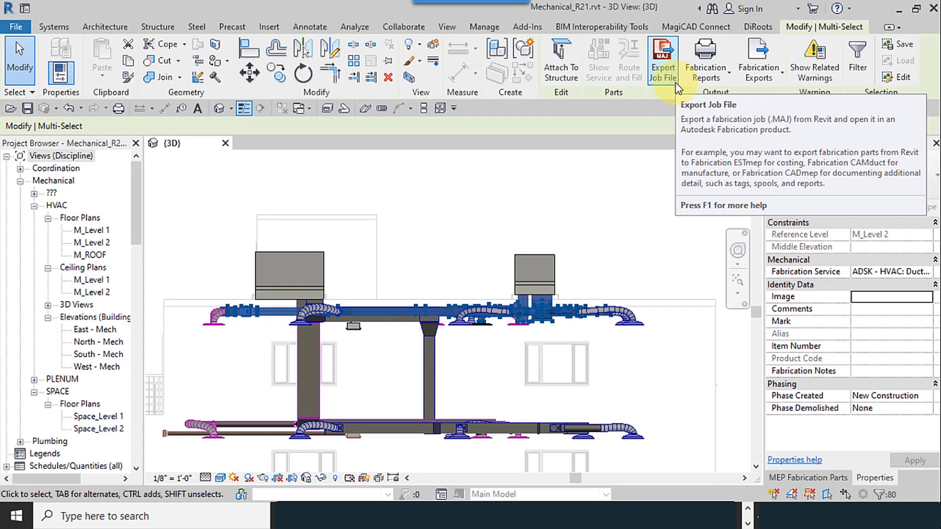
click(676, 86)
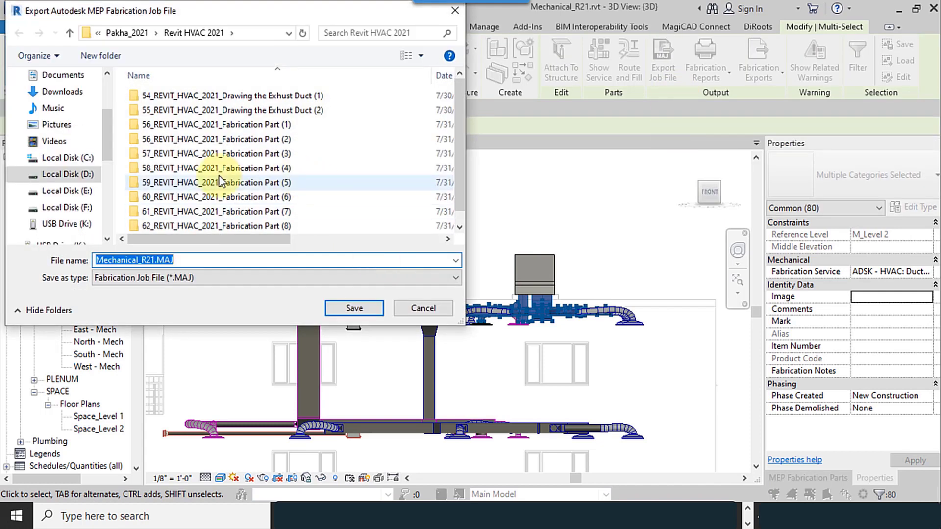
scroll(227, 197, down, 1)
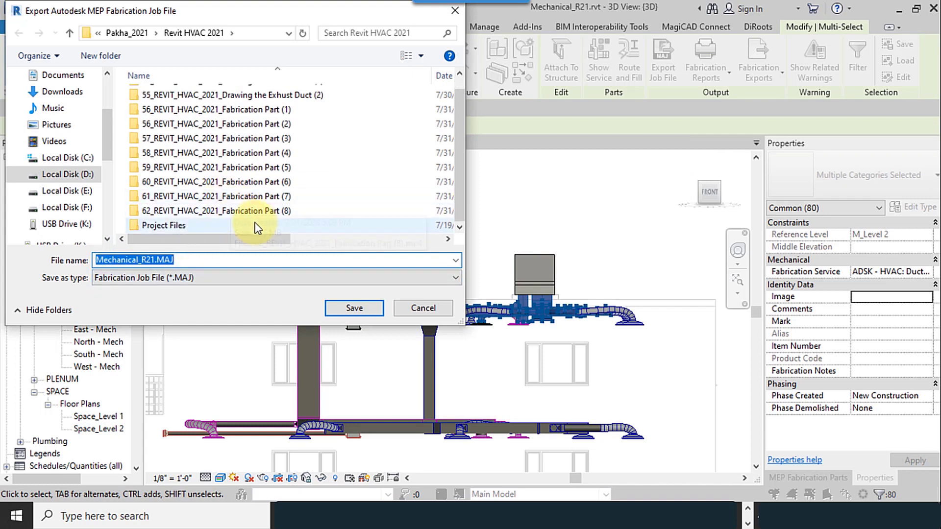
double_click(251, 225)
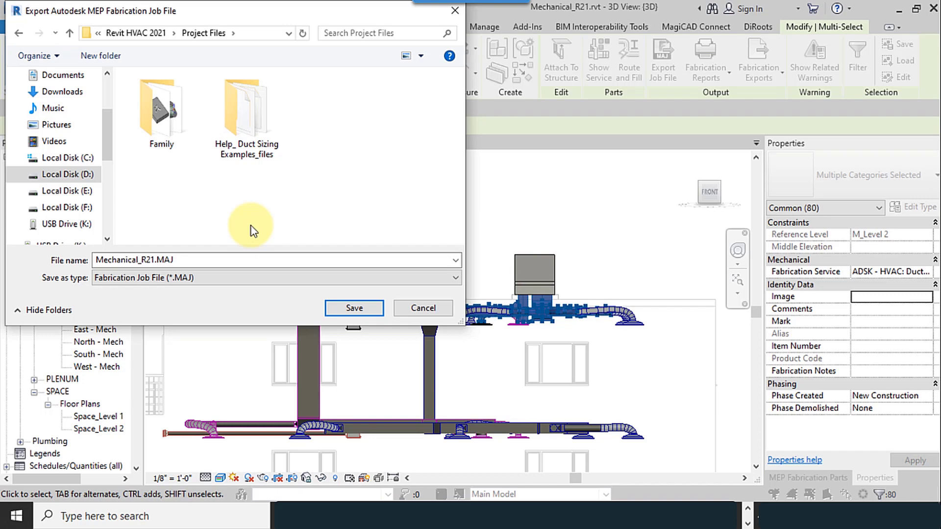
click(348, 313)
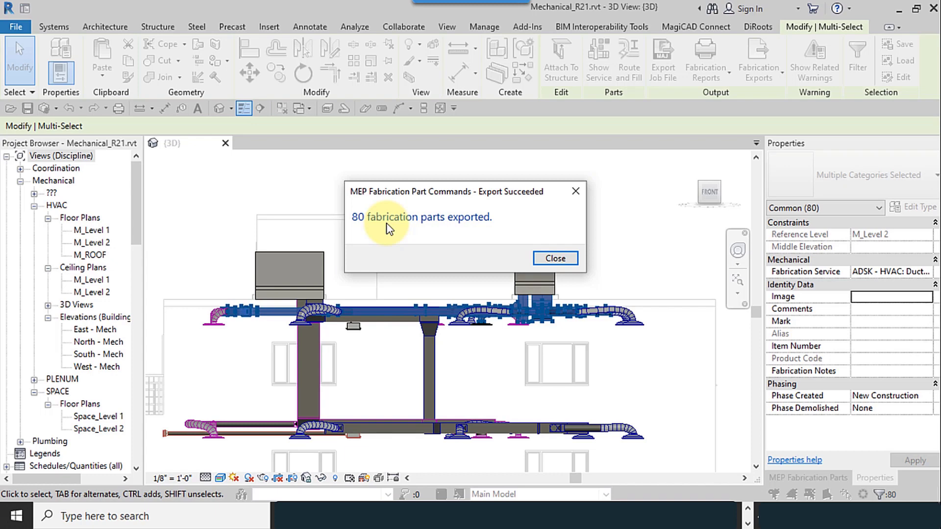
click(580, 265)
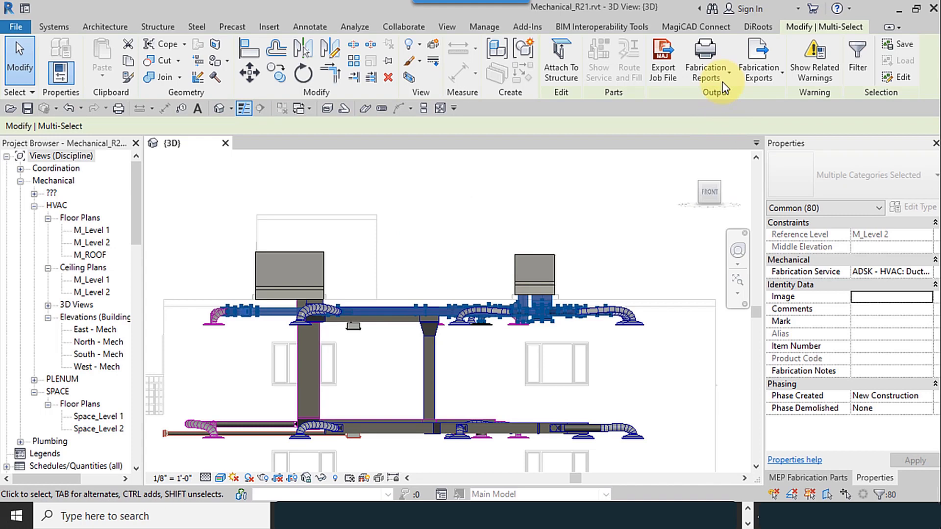
Open the Fabrication Reports dropdown on the Modify | Multi-Select ribbon.
click(723, 82)
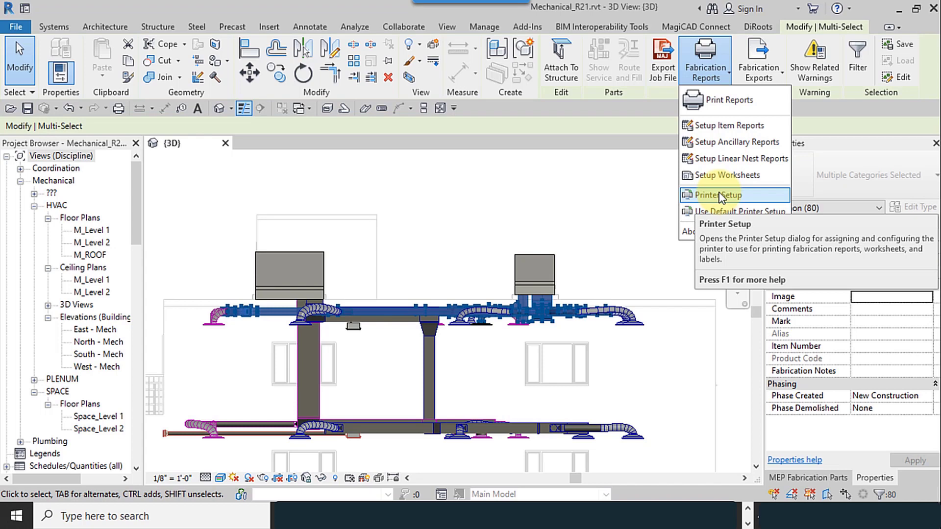
Choose doPDF 8 as the report printer in Printer Setup and open its properties.
click(720, 195)
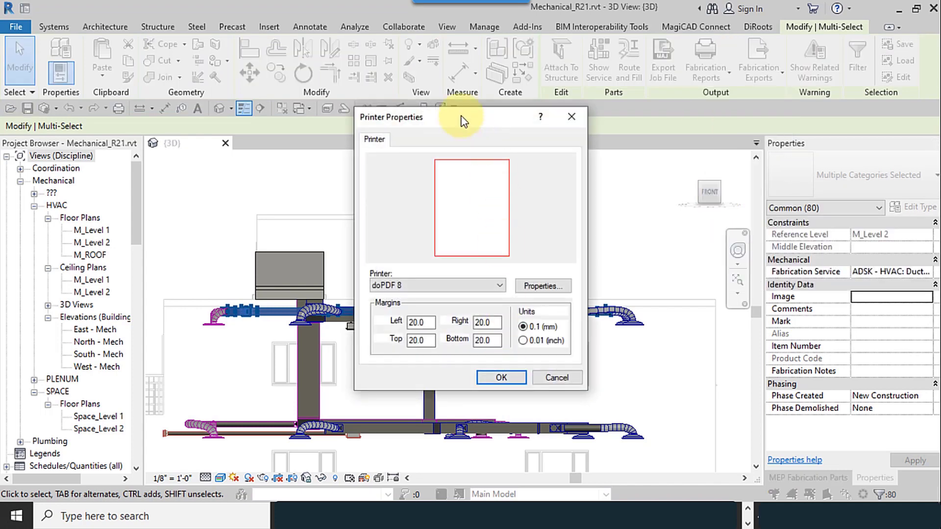
drag(461, 120, 607, 67)
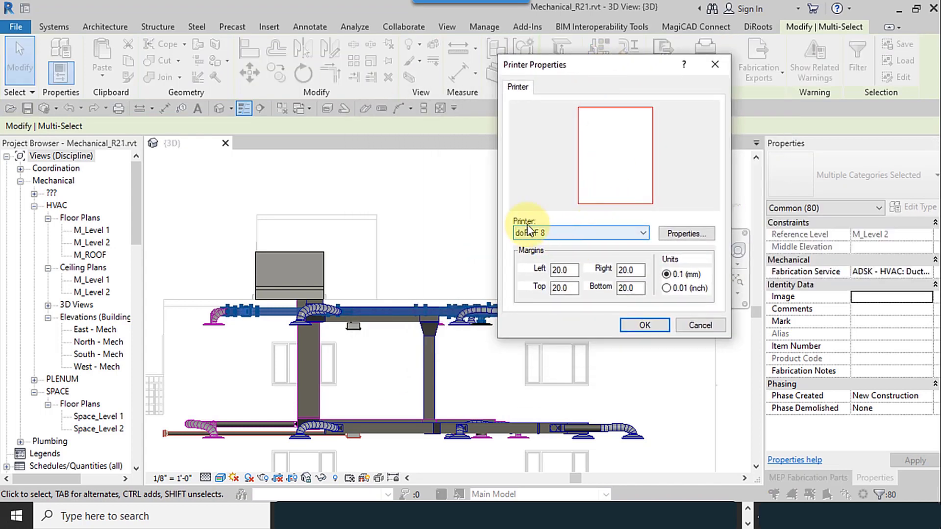
click(554, 234)
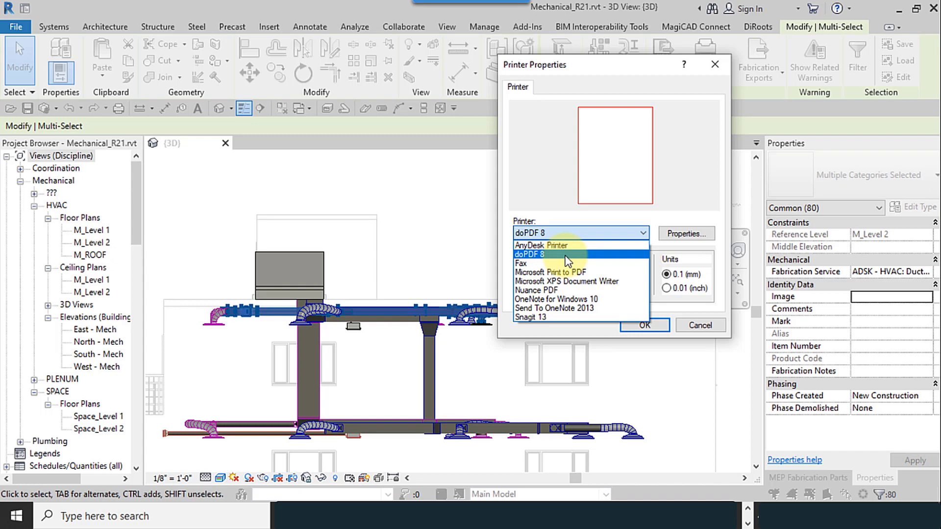
click(566, 254)
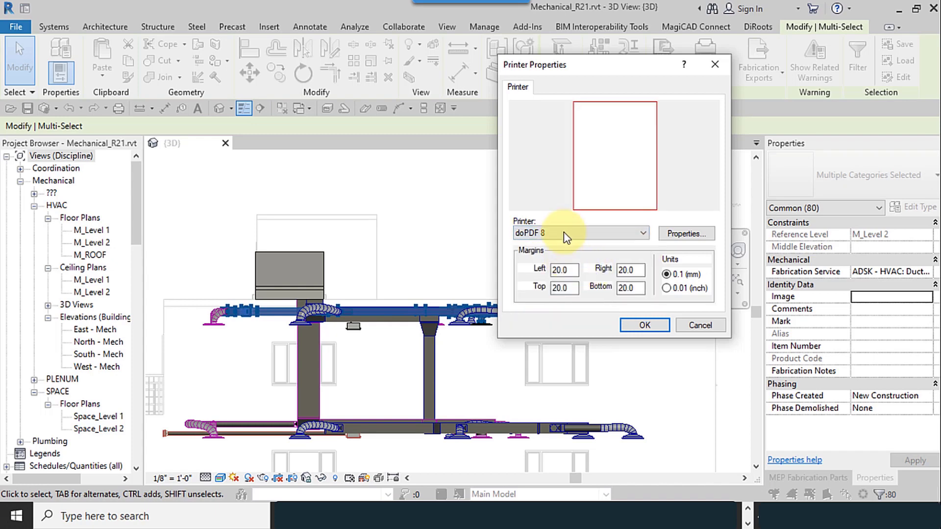
click(691, 232)
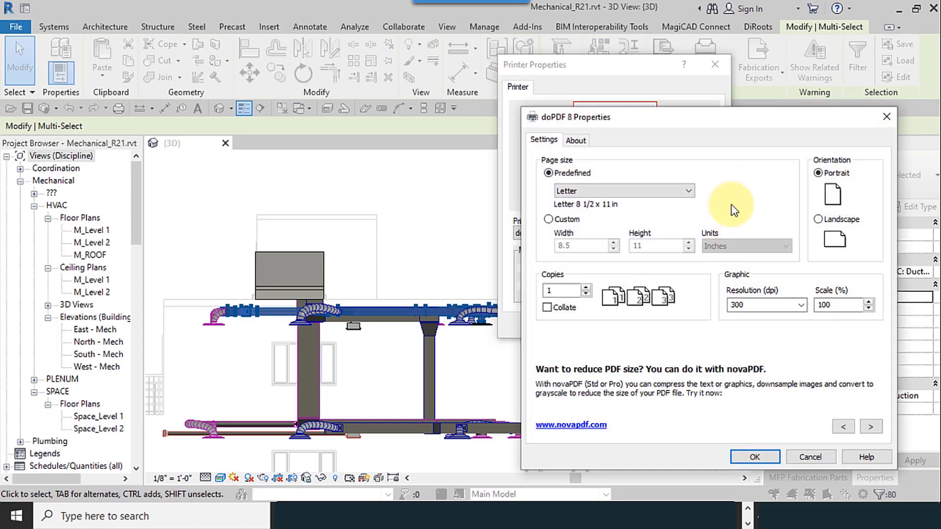
Set the doPDF 8 page size to A0 at 300 dpi and accept.
drag(697, 125, 477, 77)
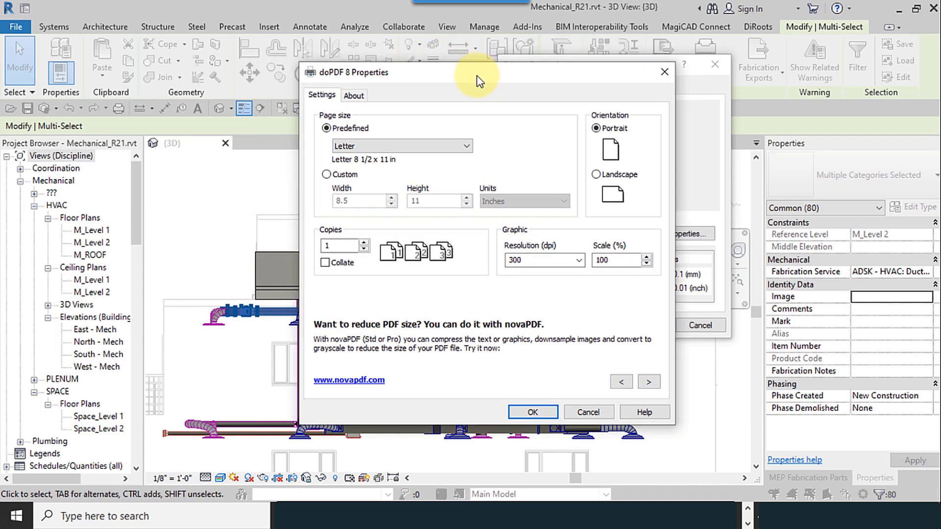
click(379, 147)
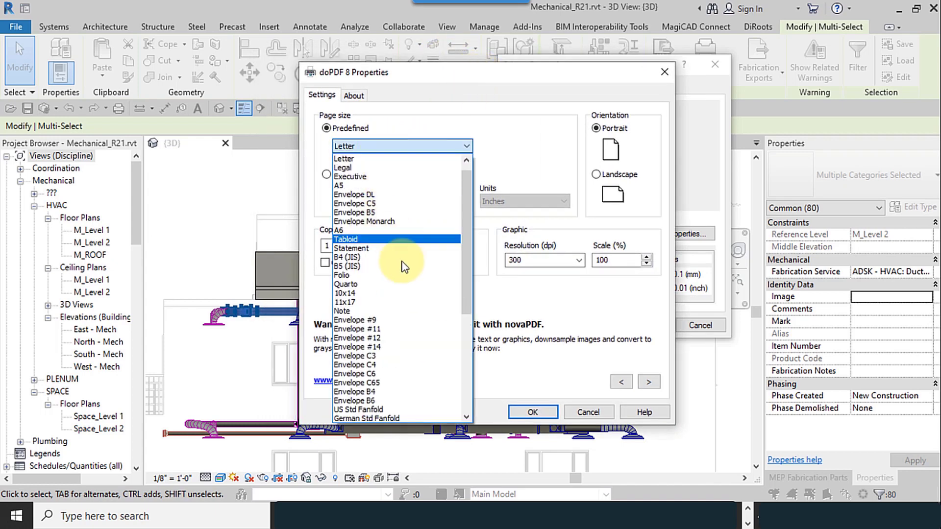
drag(466, 277, 467, 371)
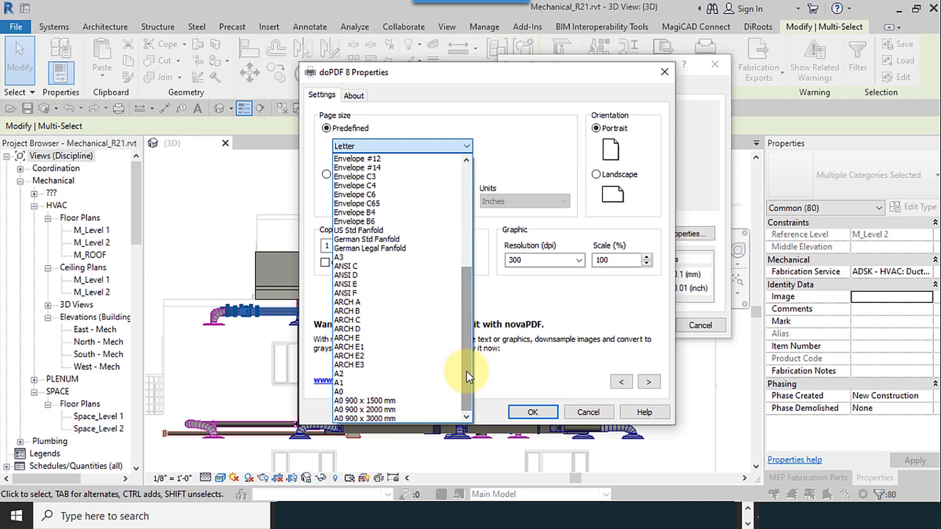
click(351, 392)
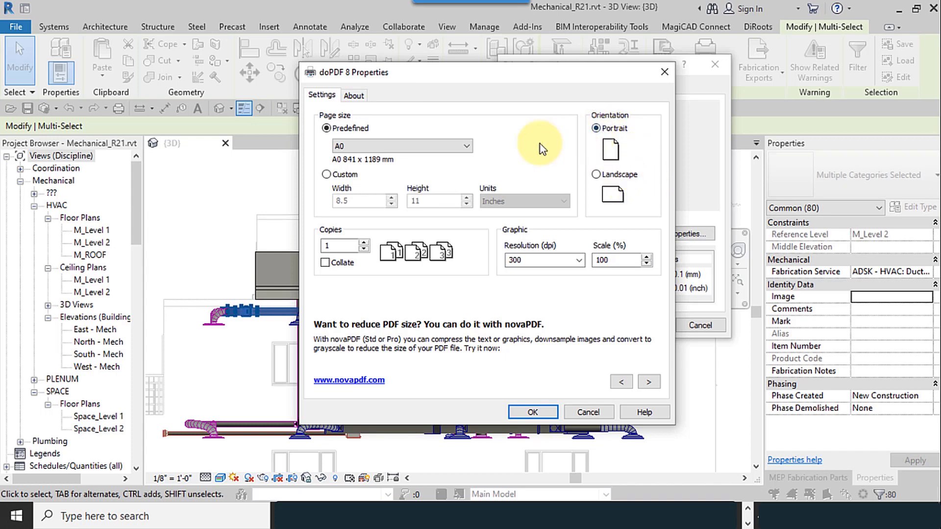
click(525, 259)
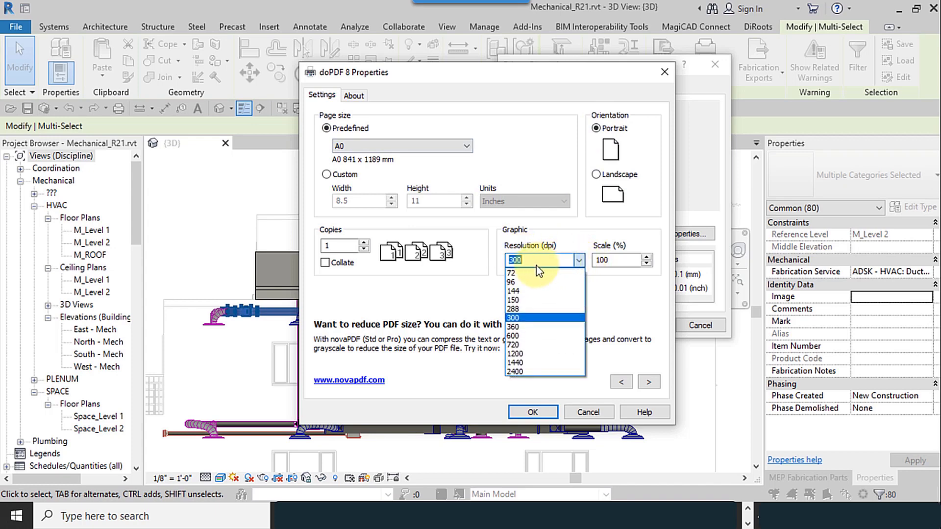
click(519, 319)
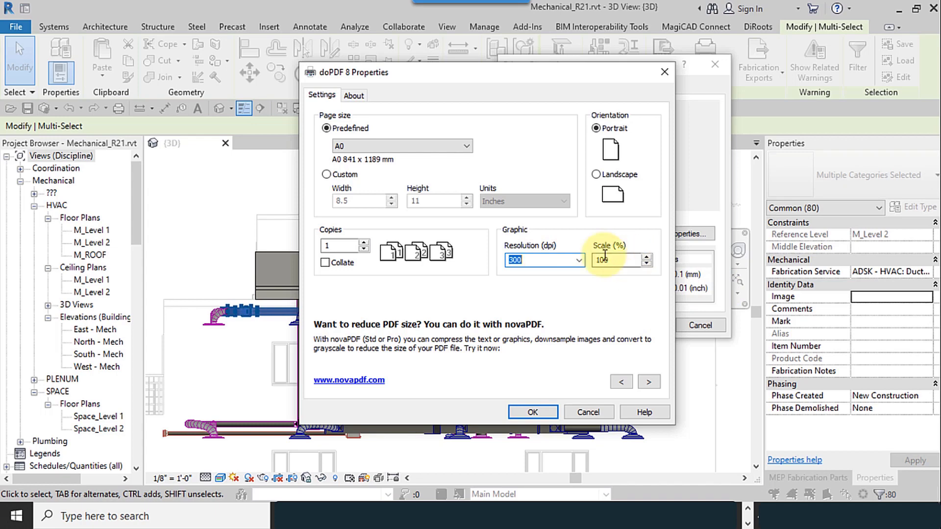
click(353, 96)
click(321, 95)
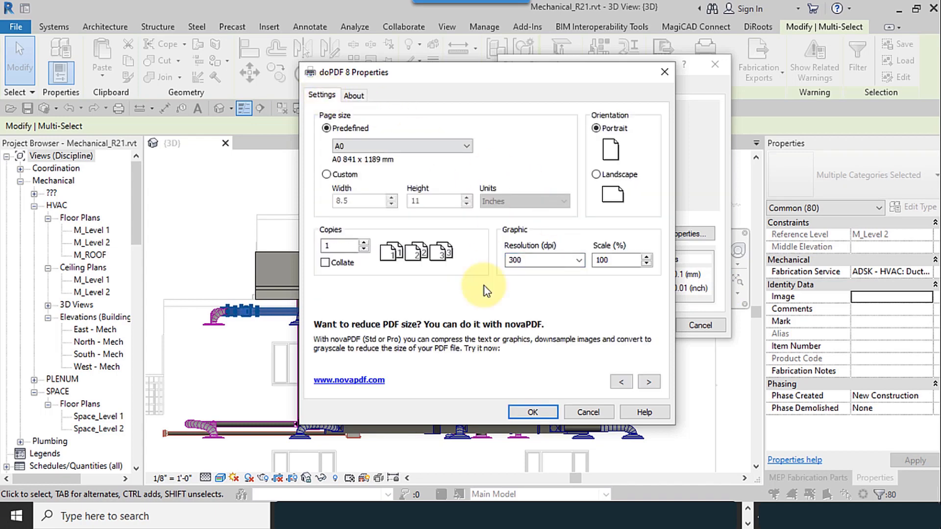
click(533, 412)
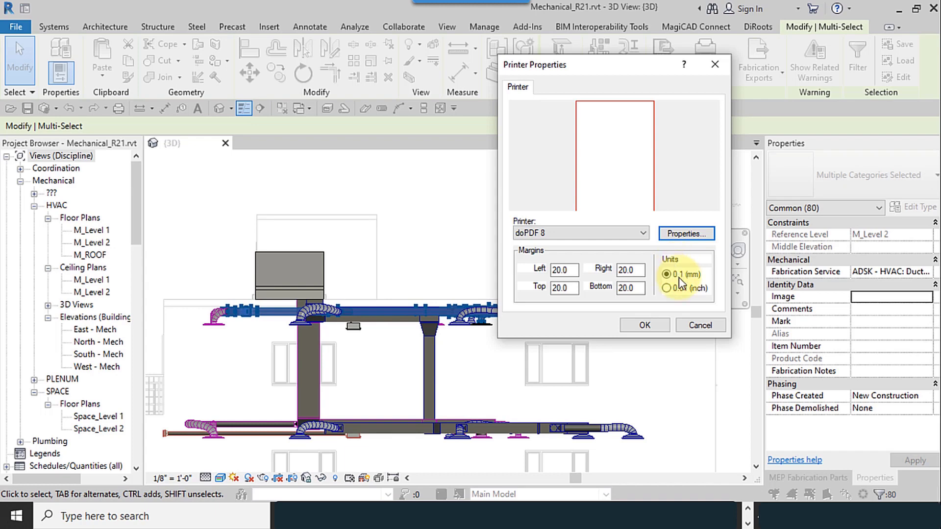
Set the printer margin units to 0.01 (inch) and confirm the printer properties.
click(682, 290)
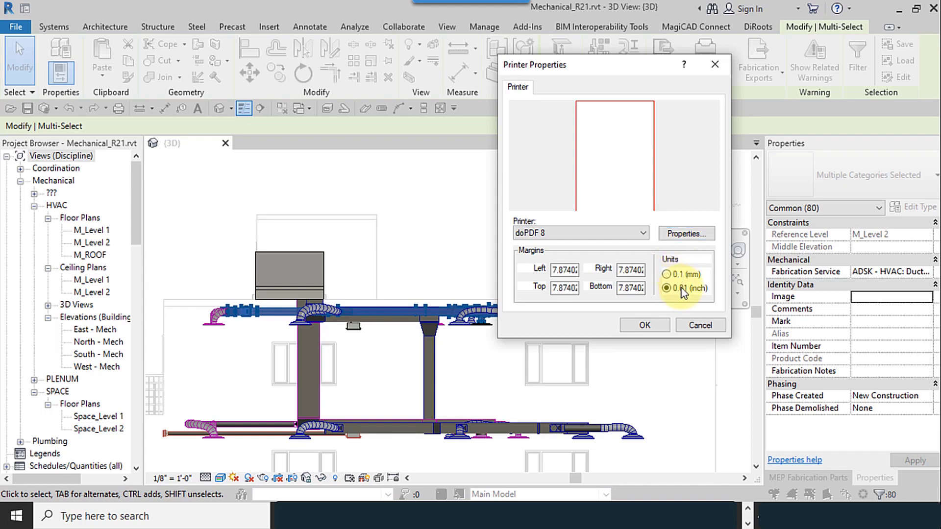
click(669, 274)
click(678, 288)
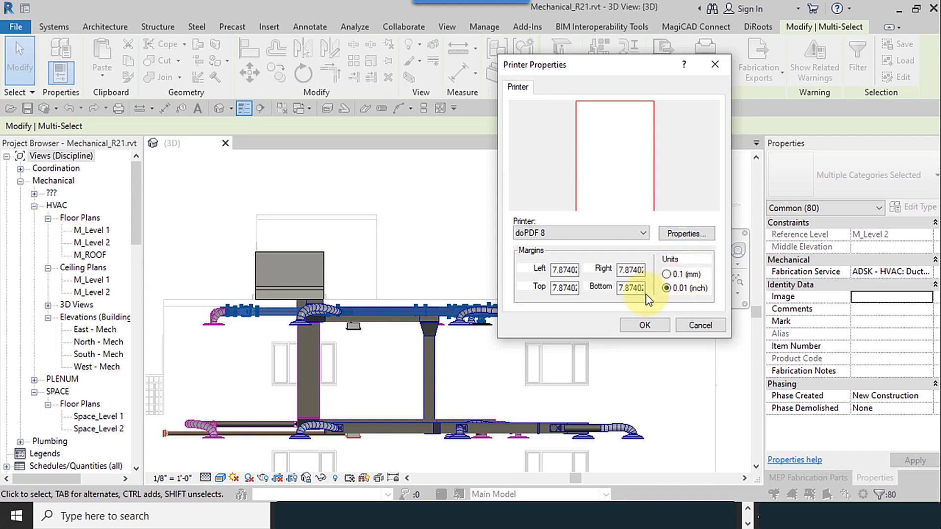
click(645, 325)
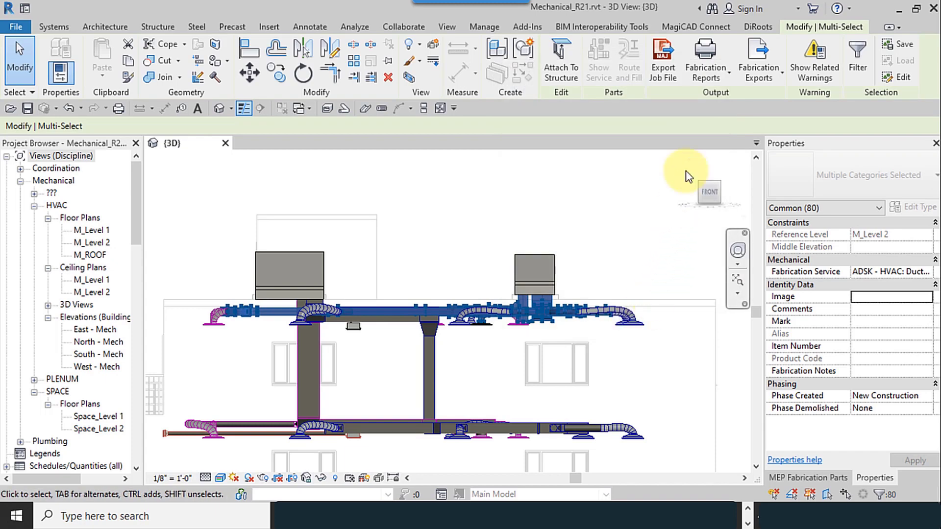
Apply Use Default Printer Setup and acknowledge that all printers are already default.
click(704, 78)
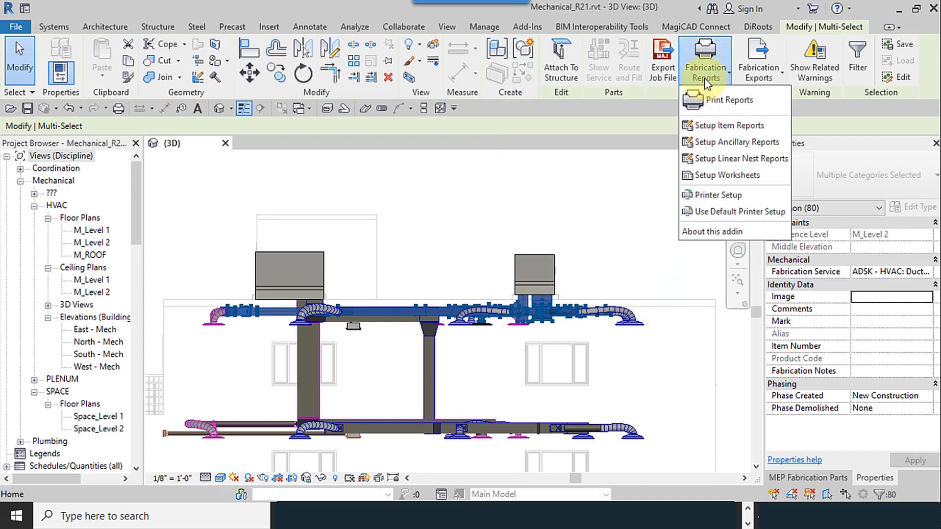
click(757, 216)
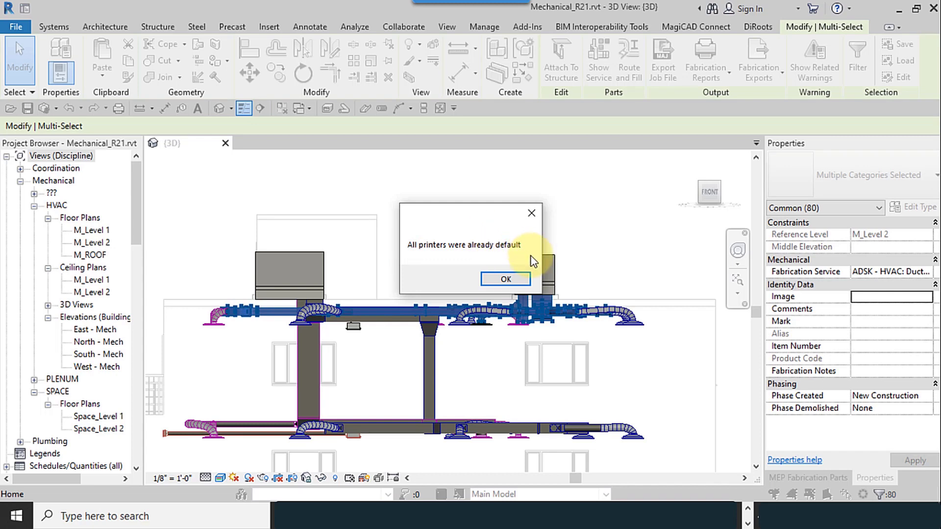
click(525, 281)
Recheck the doPDF 8 printer setup unchanged and return to the Fabrication Reports options.
click(716, 77)
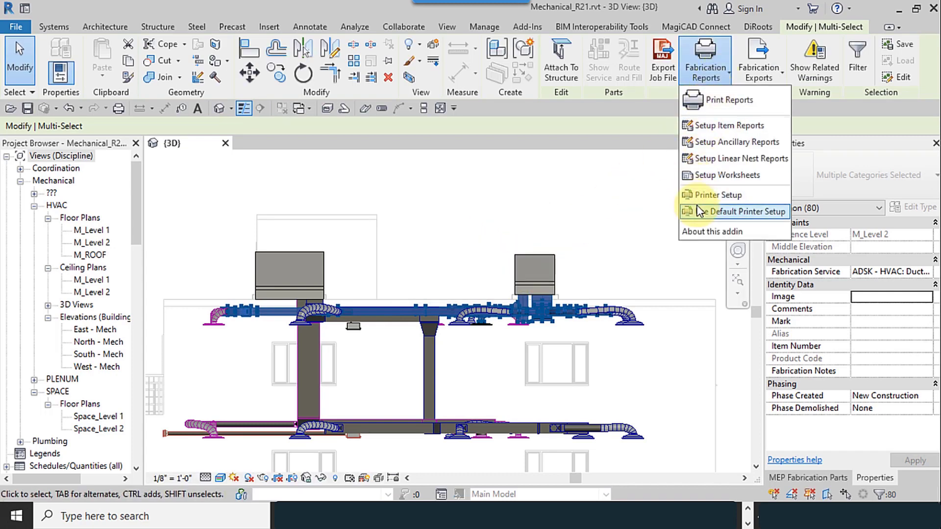
click(706, 73)
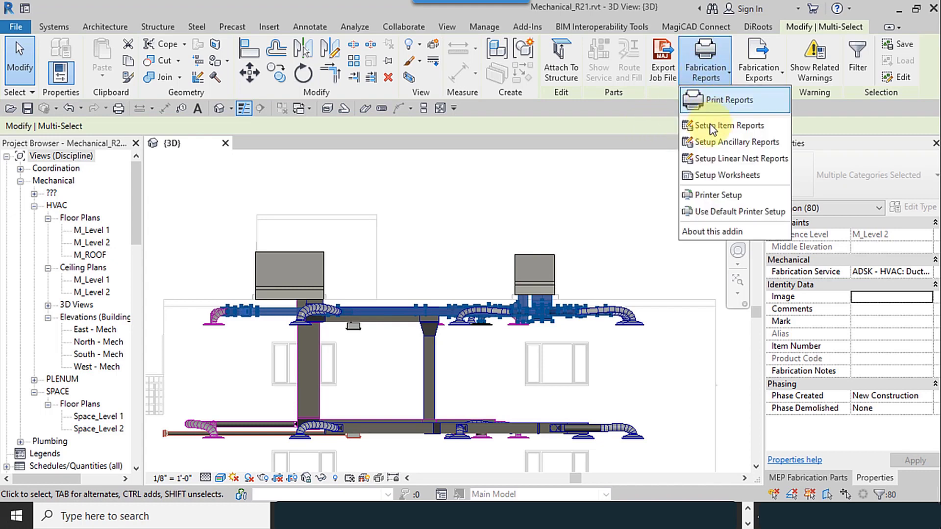
click(714, 196)
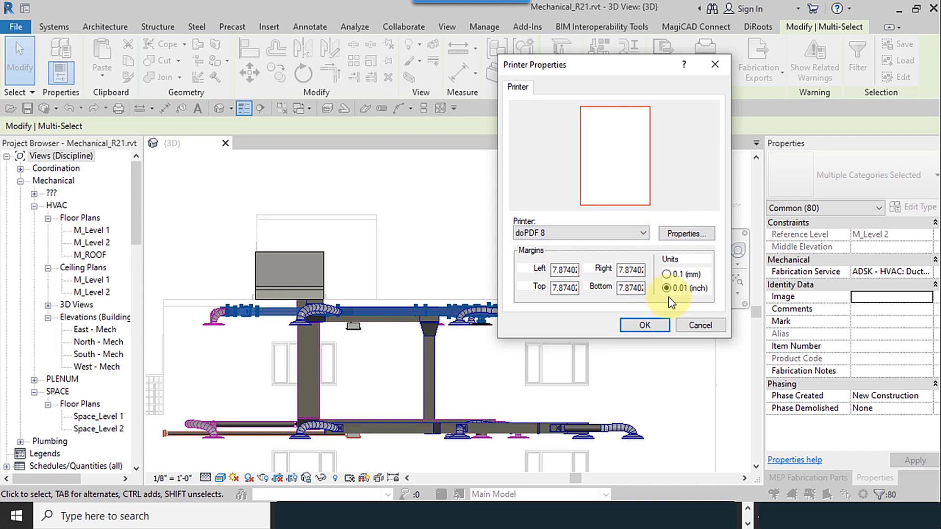
click(654, 324)
click(718, 78)
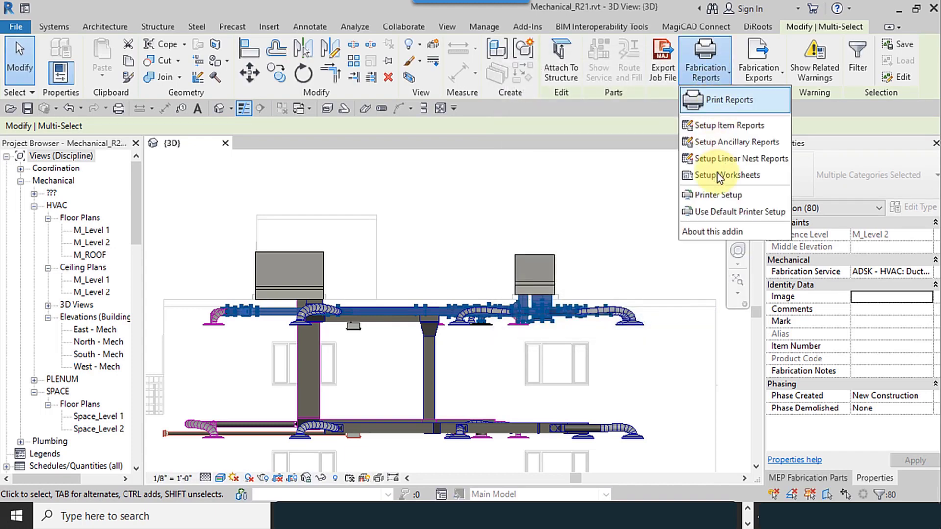
Open Print Reports, enlarge its window, and preview each Item Report from Area Summary to Pipework Variable Bends.
click(742, 104)
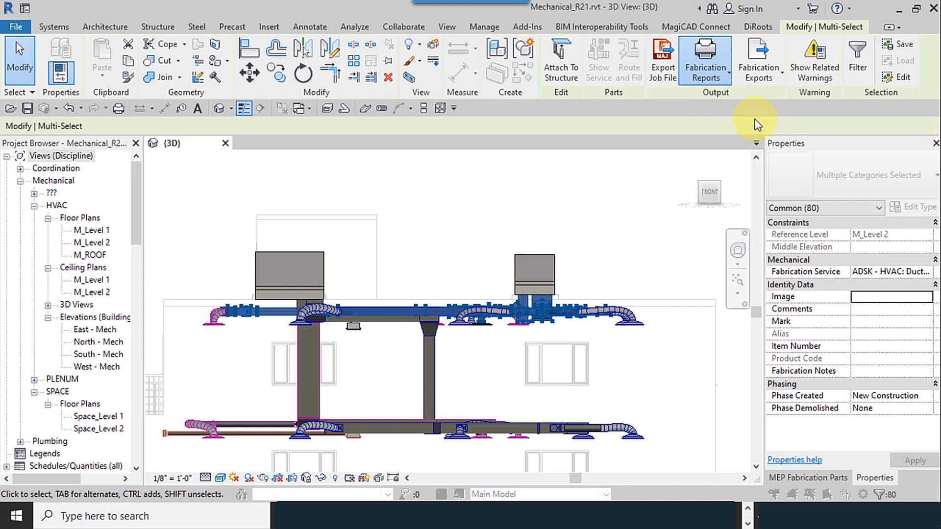
drag(122, 65, 433, 33)
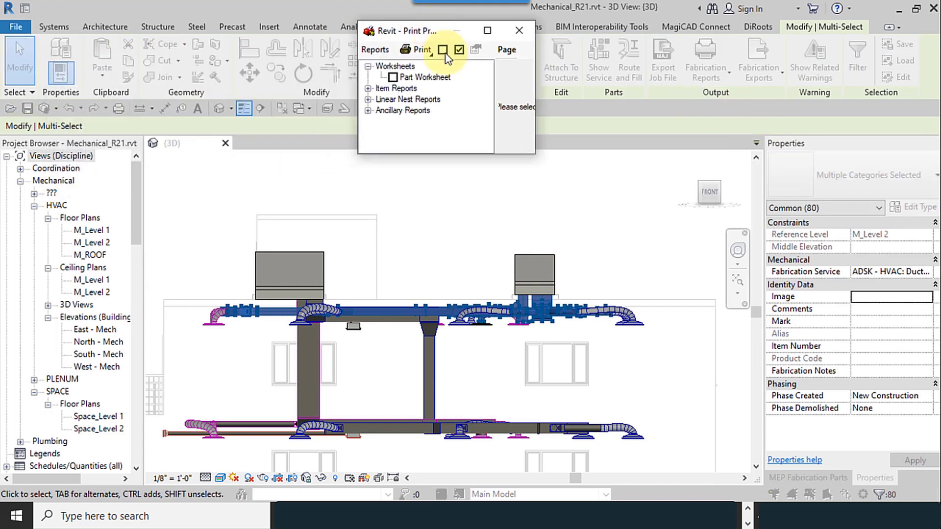
drag(531, 153, 857, 452)
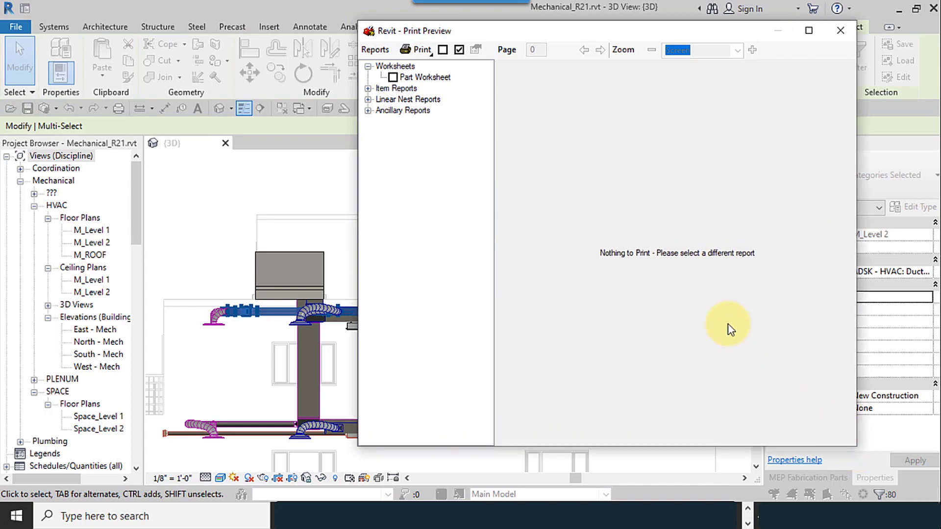
click(367, 88)
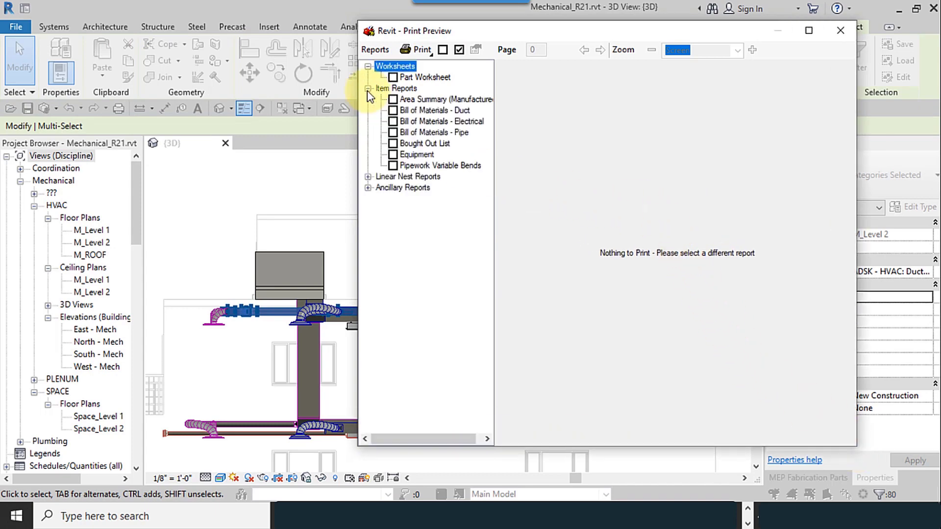
click(414, 99)
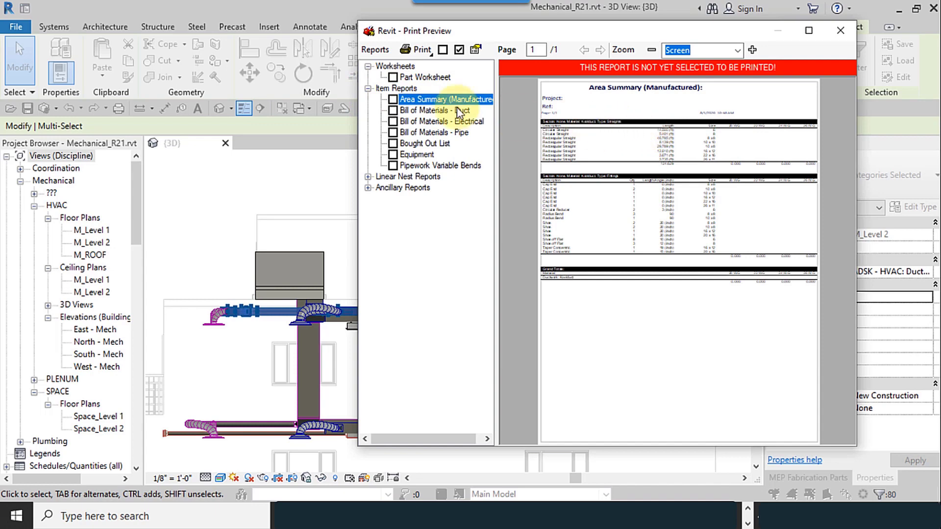
click(420, 119)
click(419, 111)
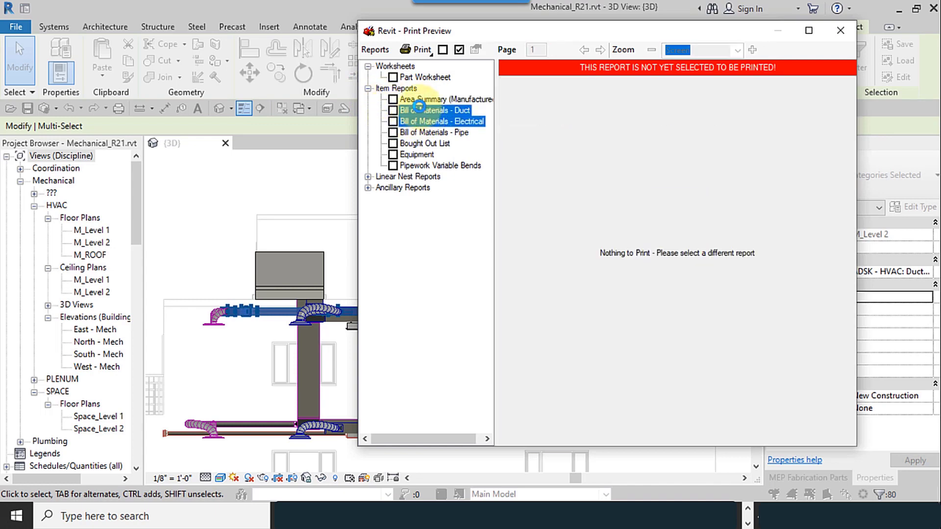
click(416, 131)
click(419, 142)
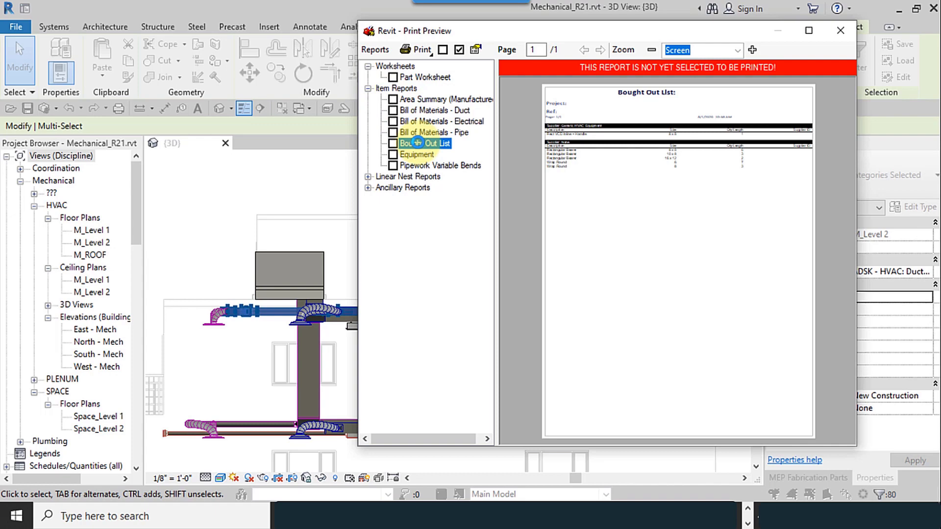
click(420, 156)
click(421, 165)
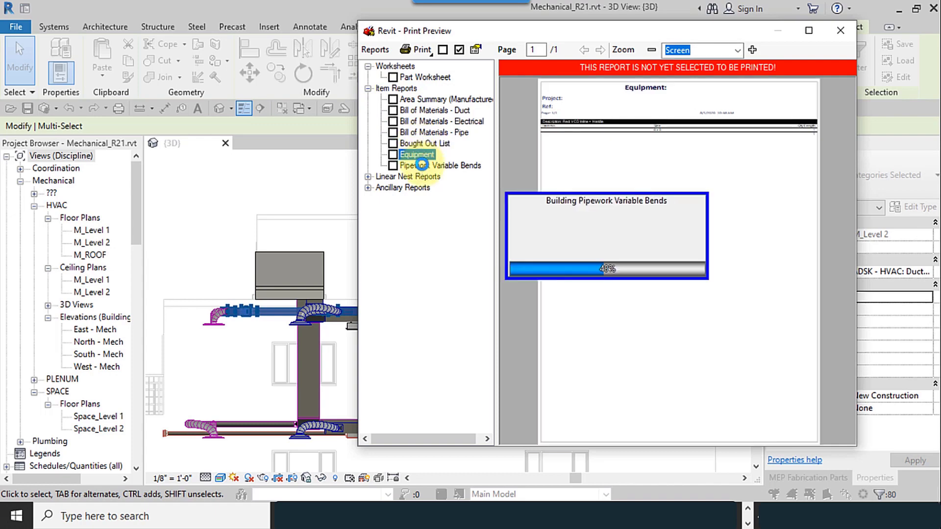
Tick Bill of Materials - Duct and Linear Nest Report for printing, then close the preview.
click(393, 111)
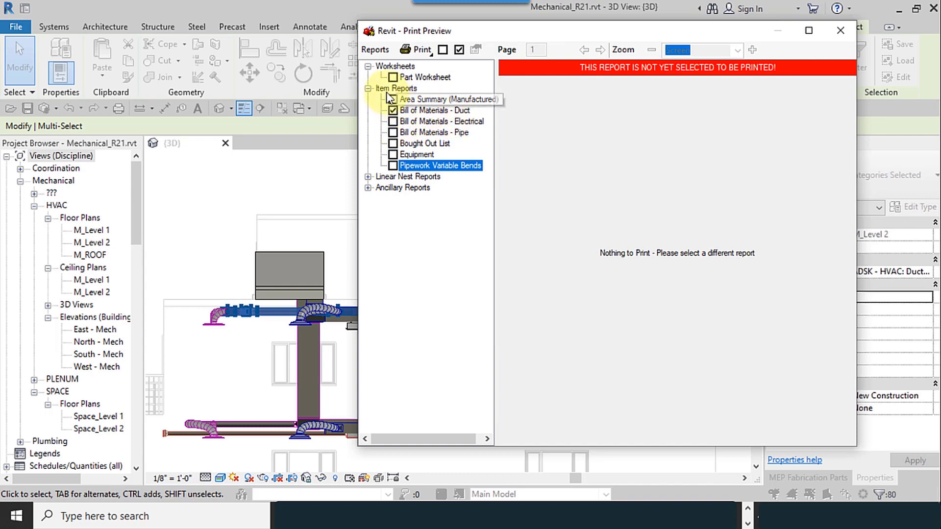
click(368, 177)
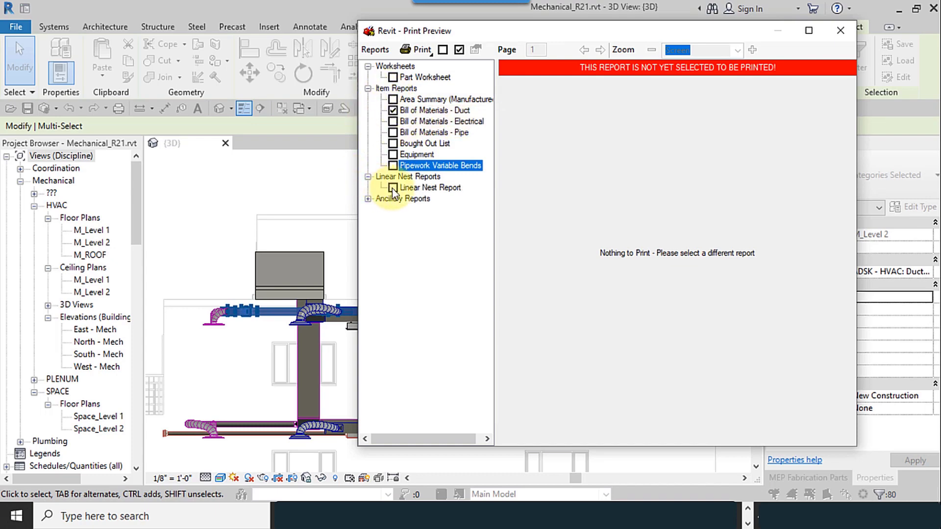
click(393, 187)
click(367, 199)
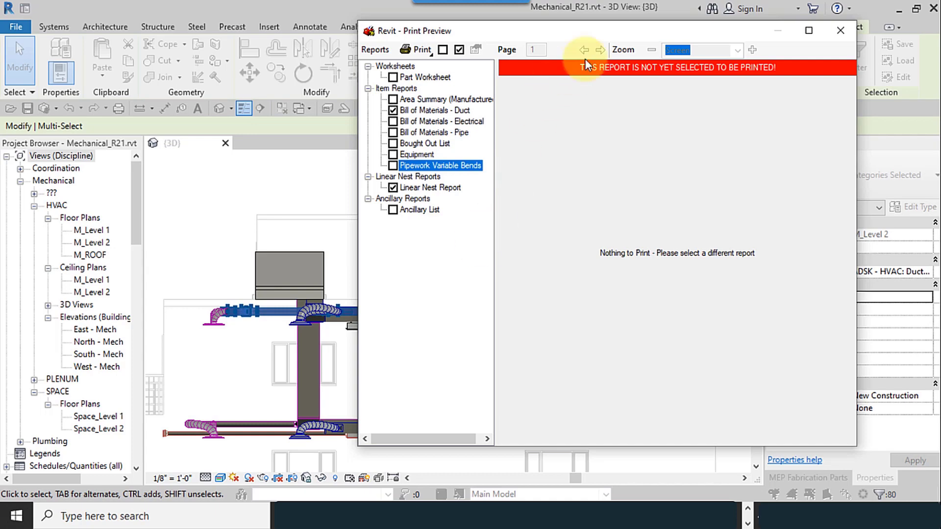
click(838, 33)
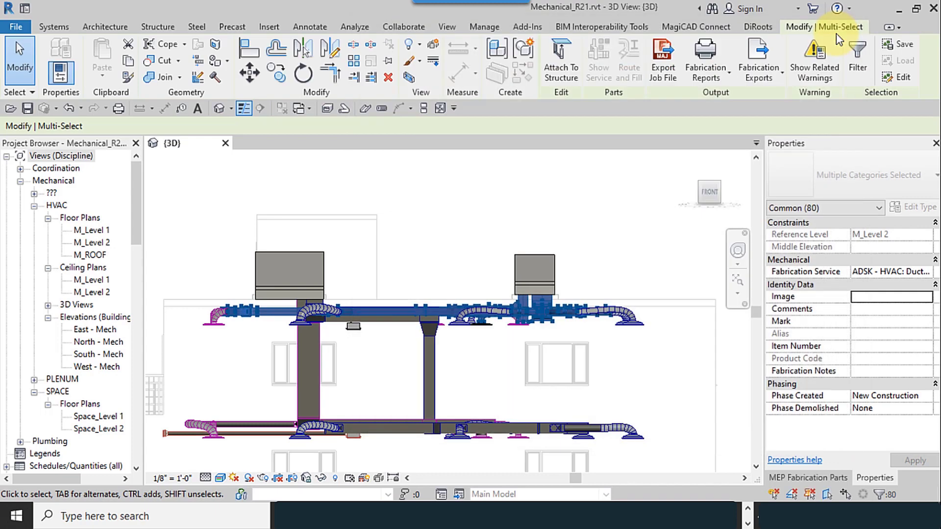
Open Setup Item Reports, move and enlarge the Item Report Builder, and start a new report.
click(721, 69)
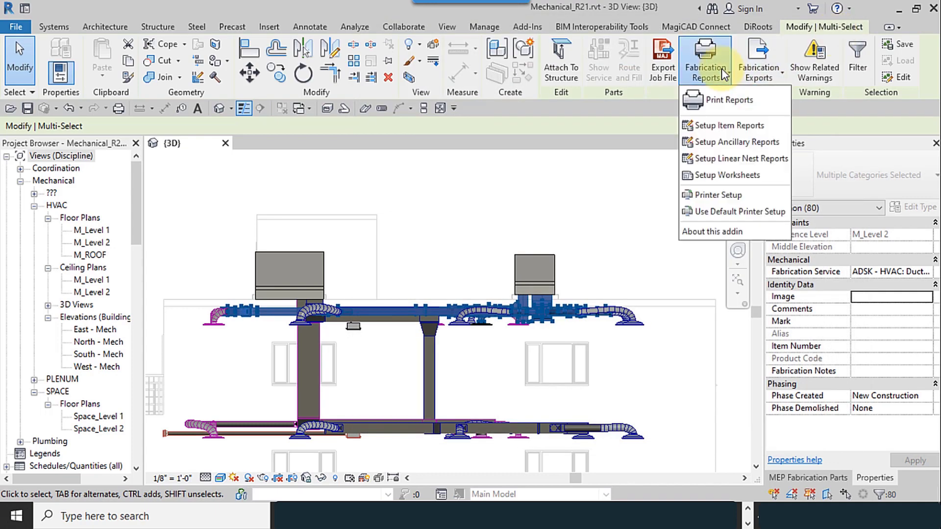
click(725, 126)
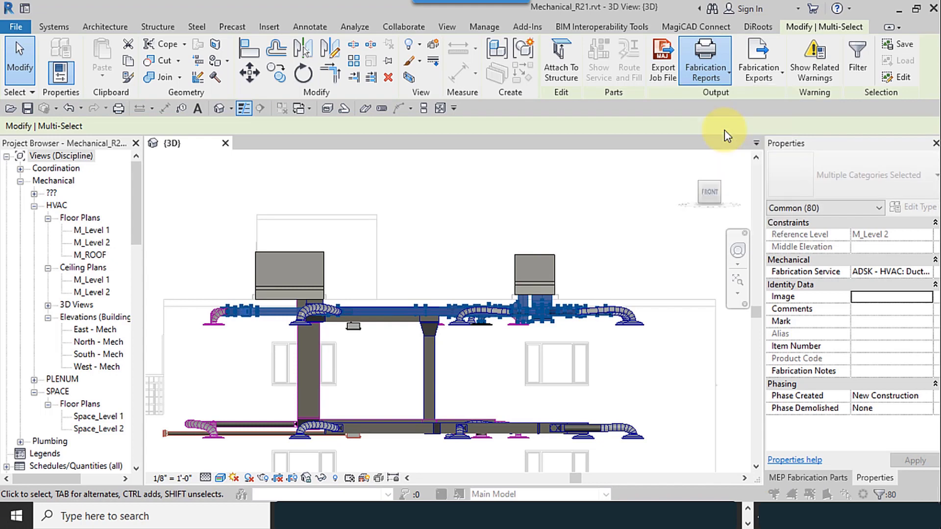
drag(539, 84, 539, 52)
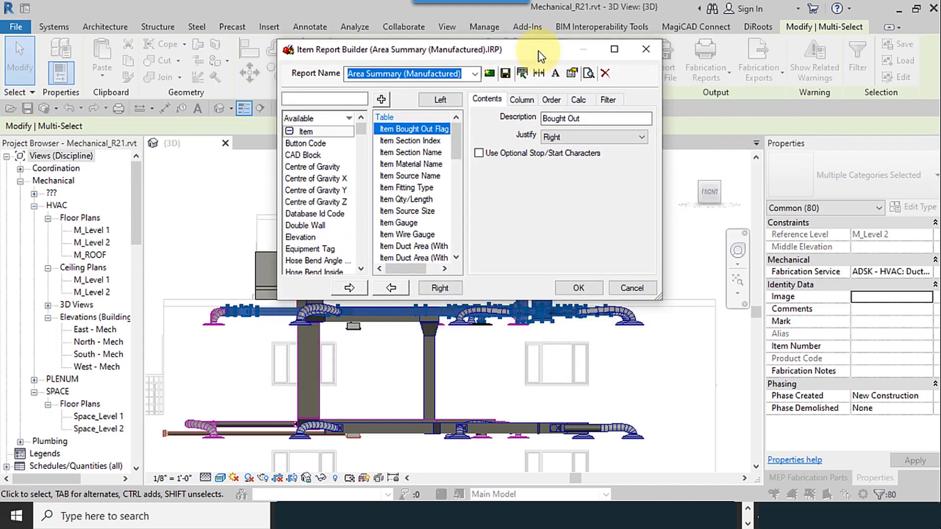
drag(655, 300, 911, 446)
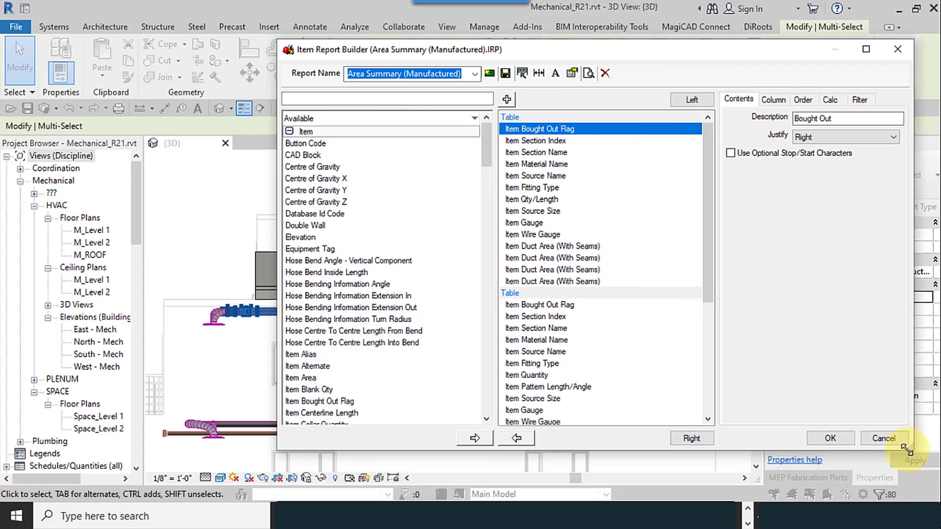
click(484, 71)
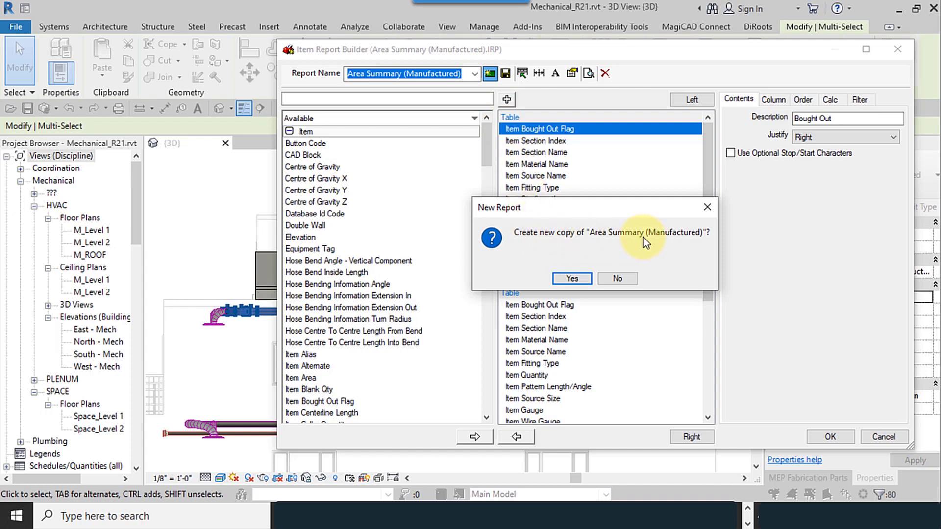
Copy the Area Summary (Manufactured) report and delete the Bill of Materials - Duct report.
click(571, 278)
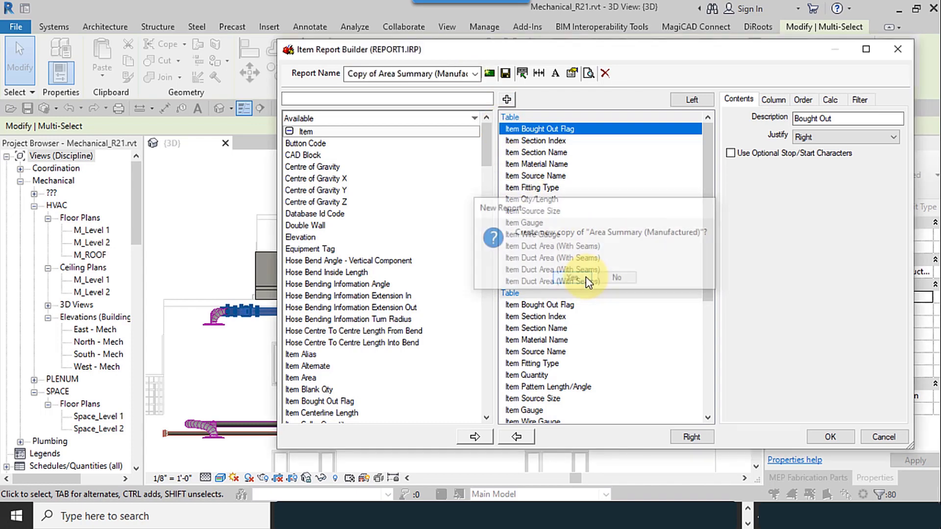
click(473, 74)
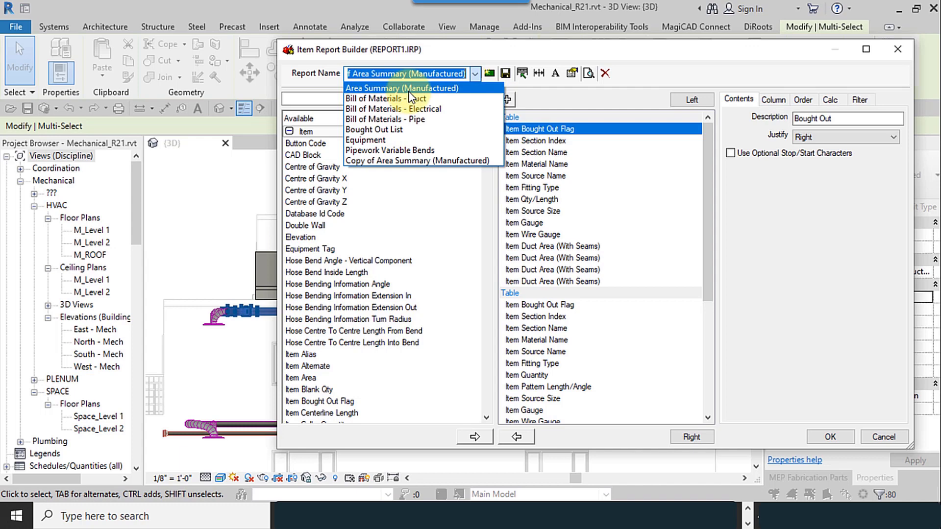
click(422, 98)
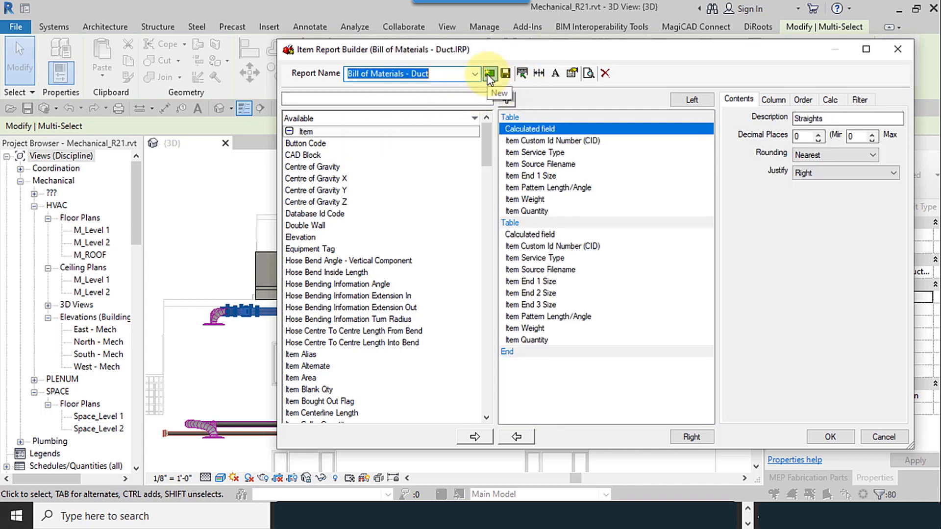
click(606, 73)
click(571, 275)
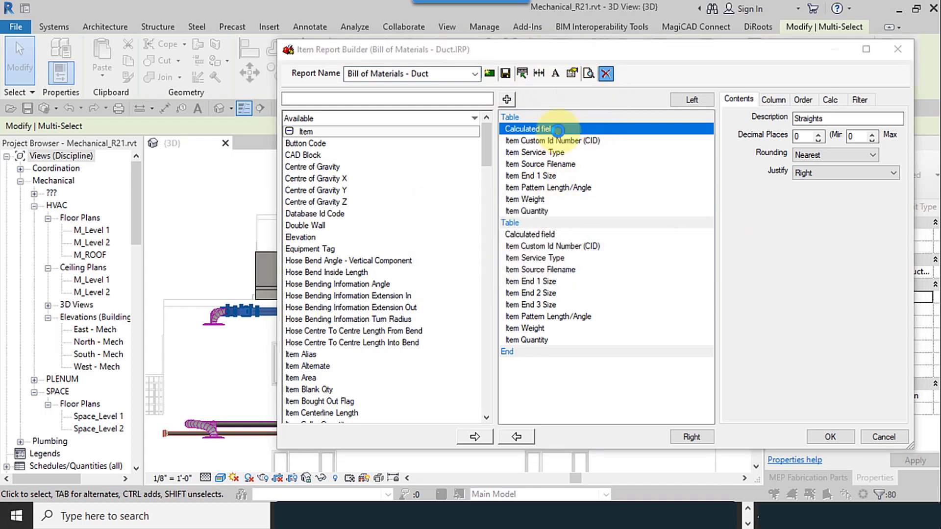
click(606, 75)
click(569, 278)
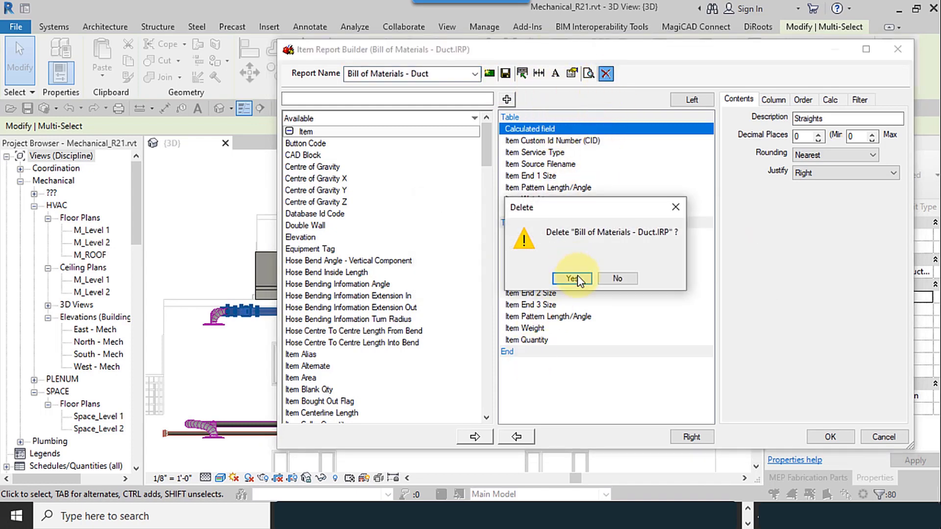
Delete the Bill of Materials - Electrical report and inspect the Item Section Name field.
click(606, 74)
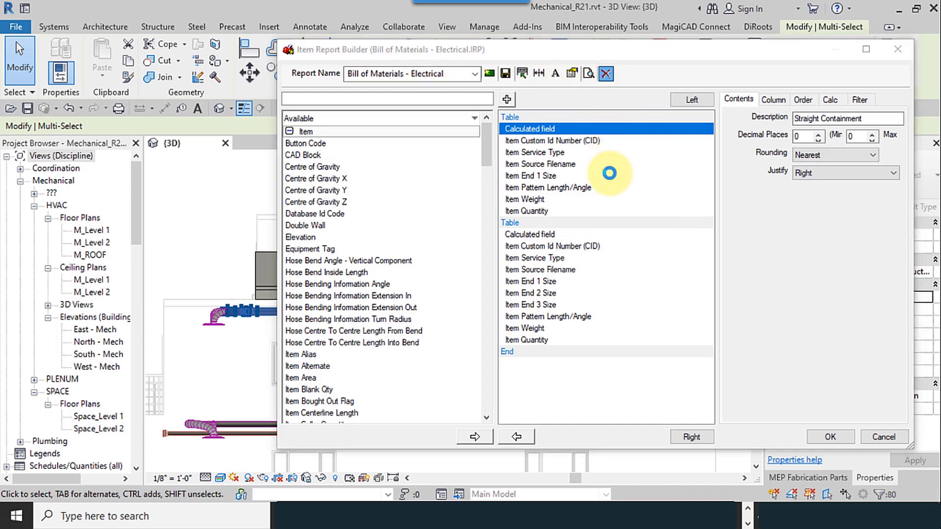
click(570, 278)
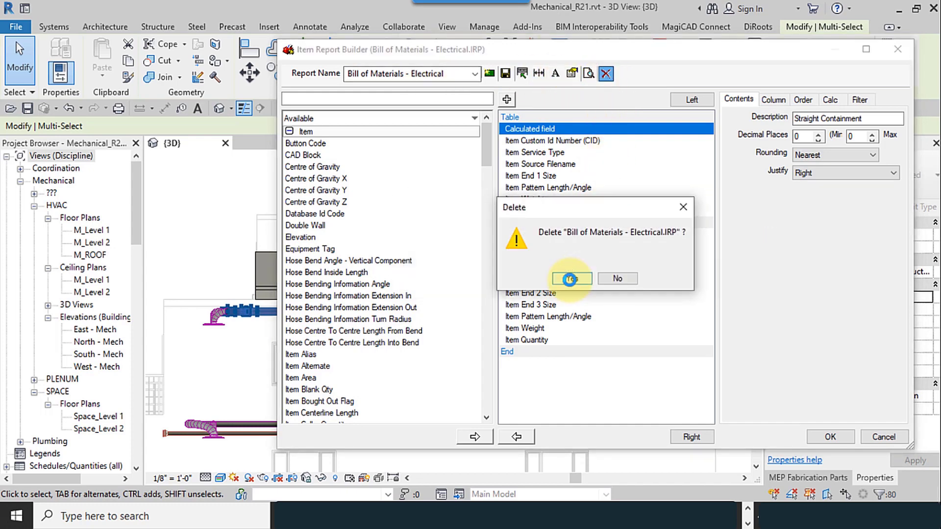
click(569, 279)
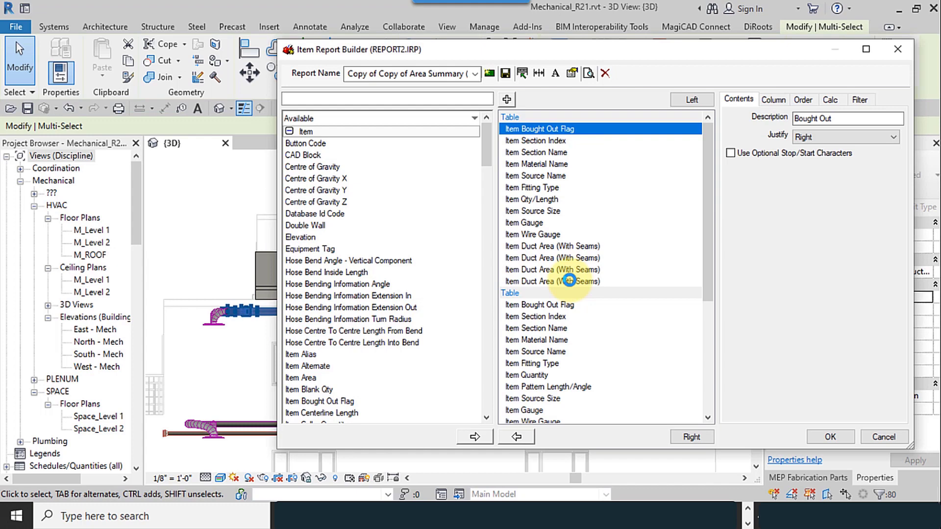
click(749, 519)
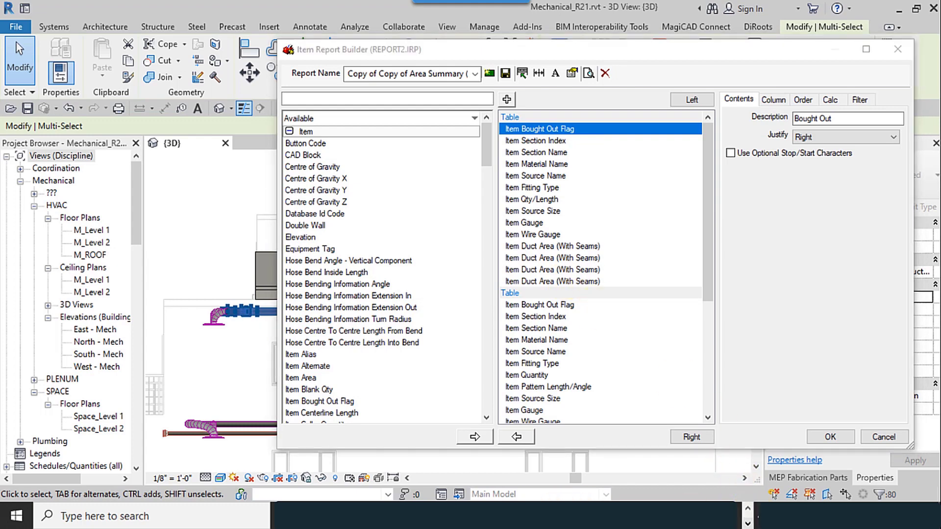
click(474, 77)
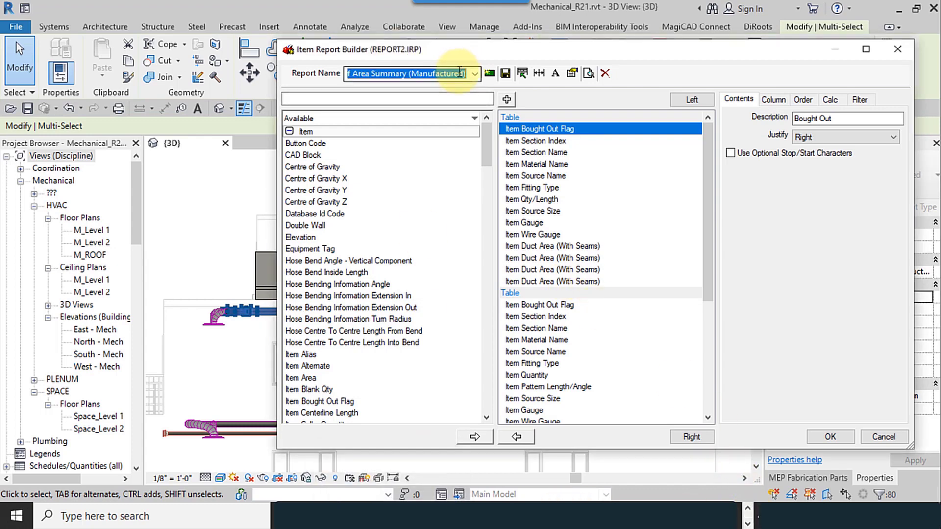
click(474, 76)
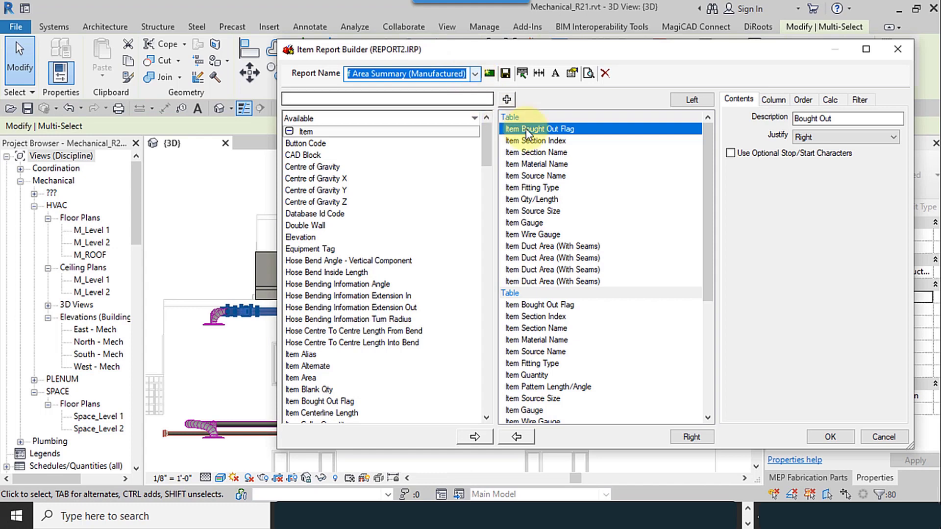
click(548, 153)
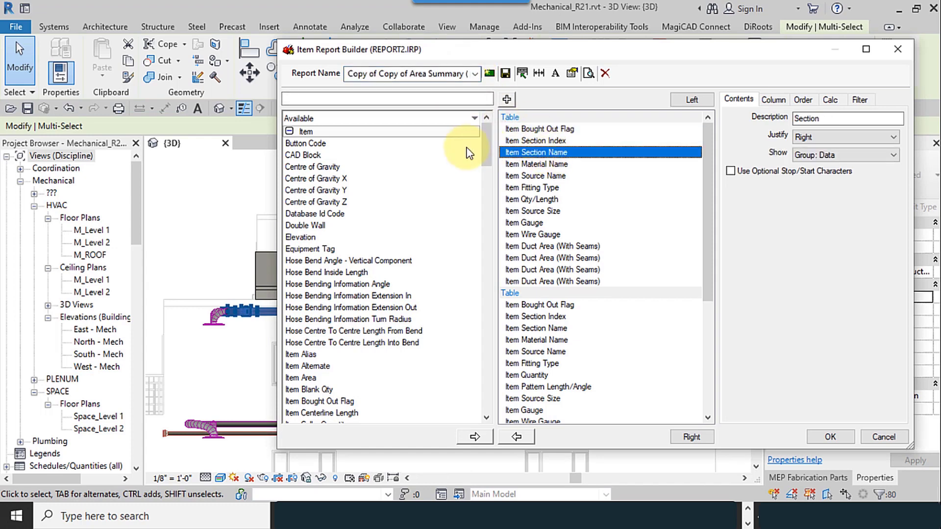
Rename the report definition from REPORT2.IRP to 'Fabrication Test Report'.
click(505, 75)
click(577, 250)
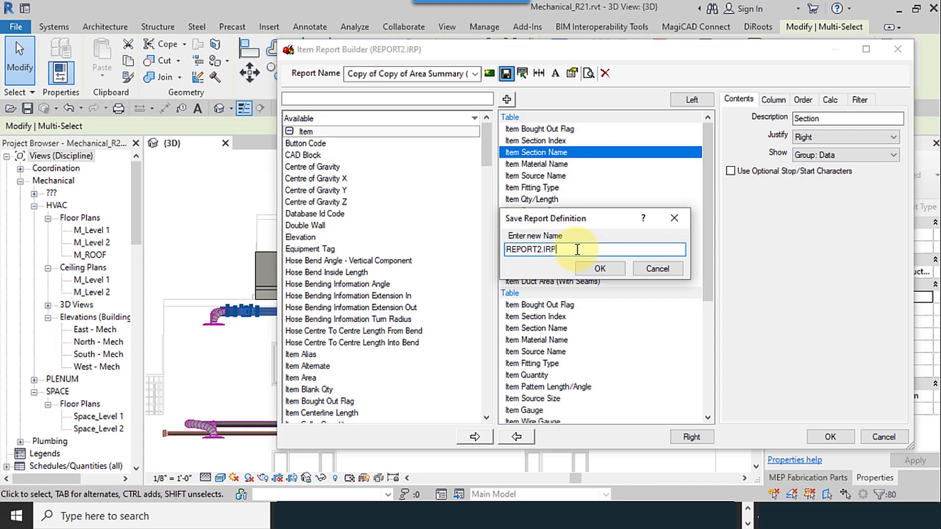
drag(577, 250, 490, 246)
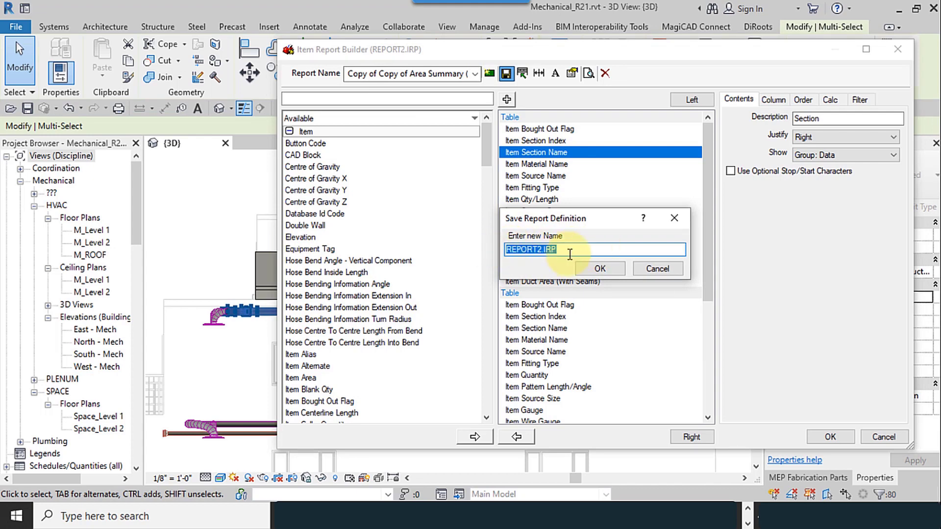
text(F)
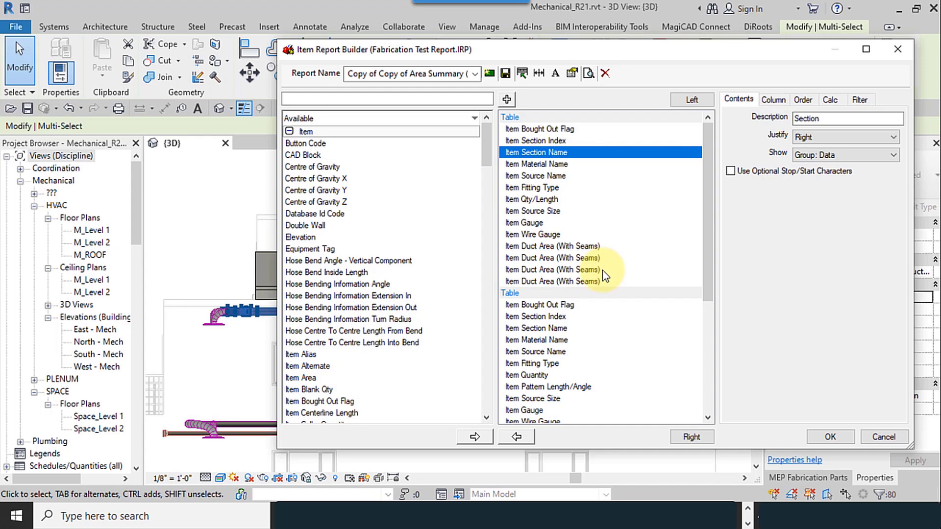
Move Item Bought Out Flag from the first table back to the Available fields.
click(475, 74)
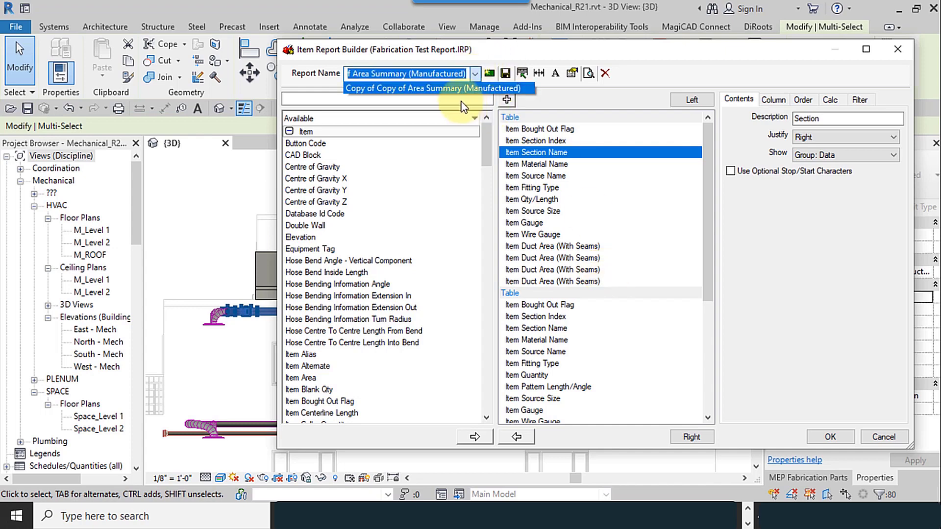
click(454, 72)
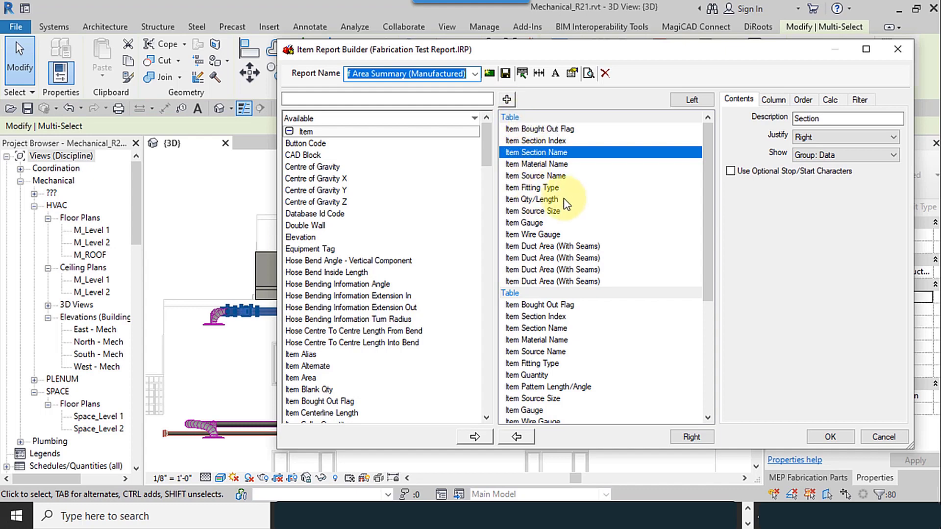
click(539, 176)
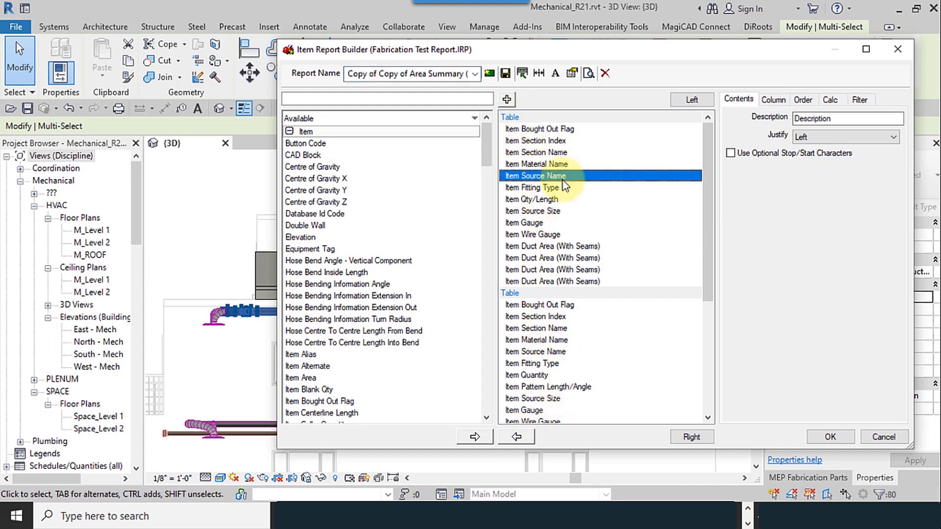
click(545, 129)
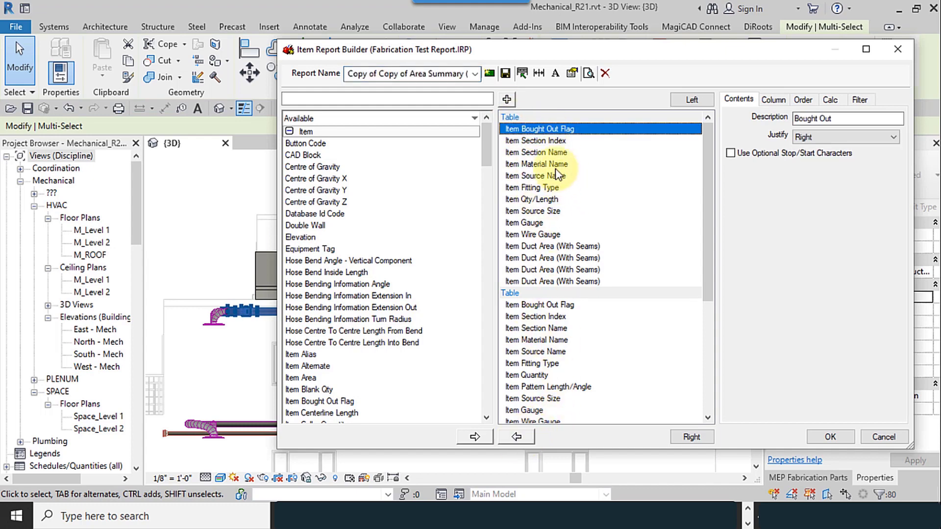
click(542, 210)
key(Down)
key(Down)
key(Down)
key(Down)
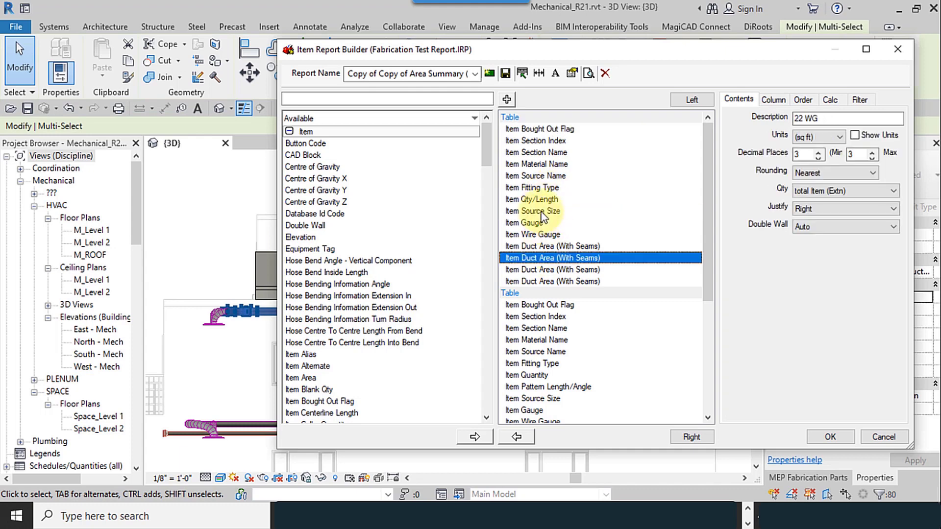
click(537, 129)
click(517, 436)
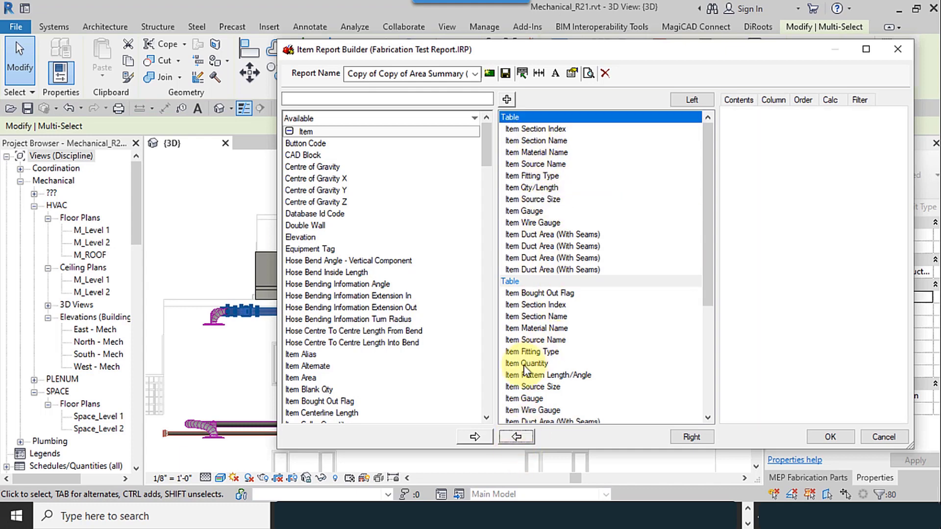